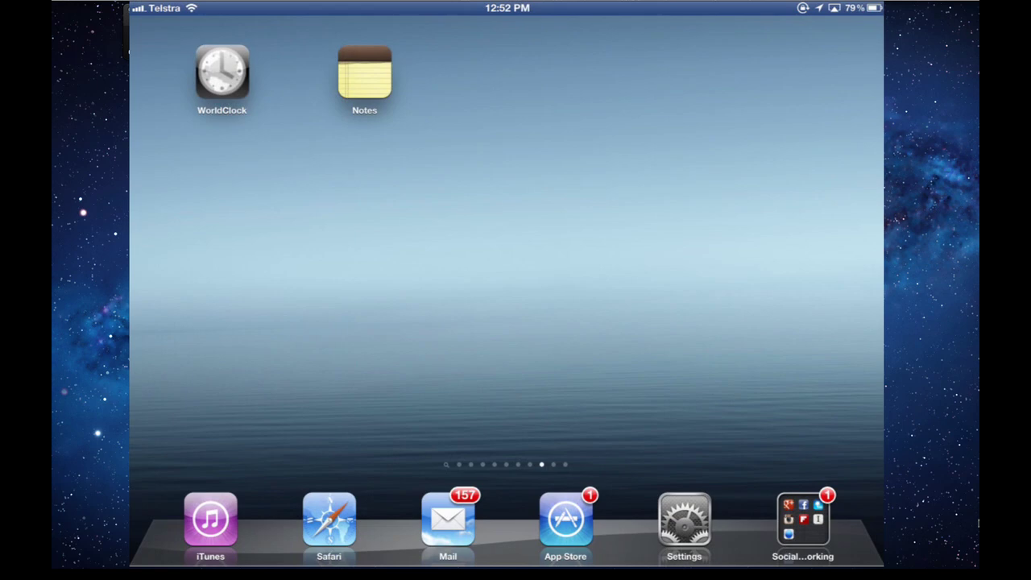
- Go to General > Keyboard in Settings and scroll to the omw and user shortcuts
{"action": "left_click", "coordinate": [684, 520]}
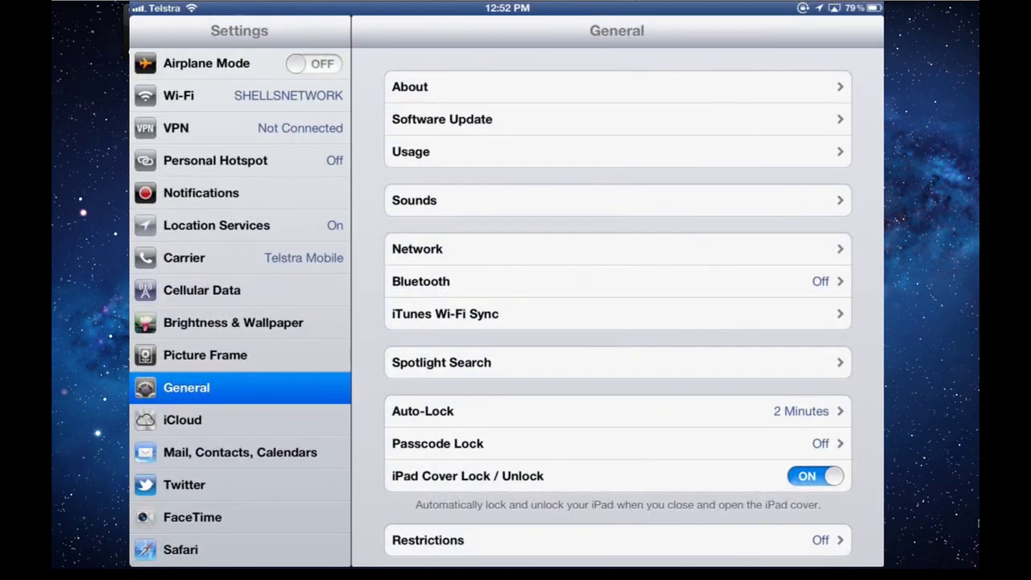
{"action": "scroll", "coordinate": [618, 322], "scroll_direction": "down", "scroll_amount": 5}
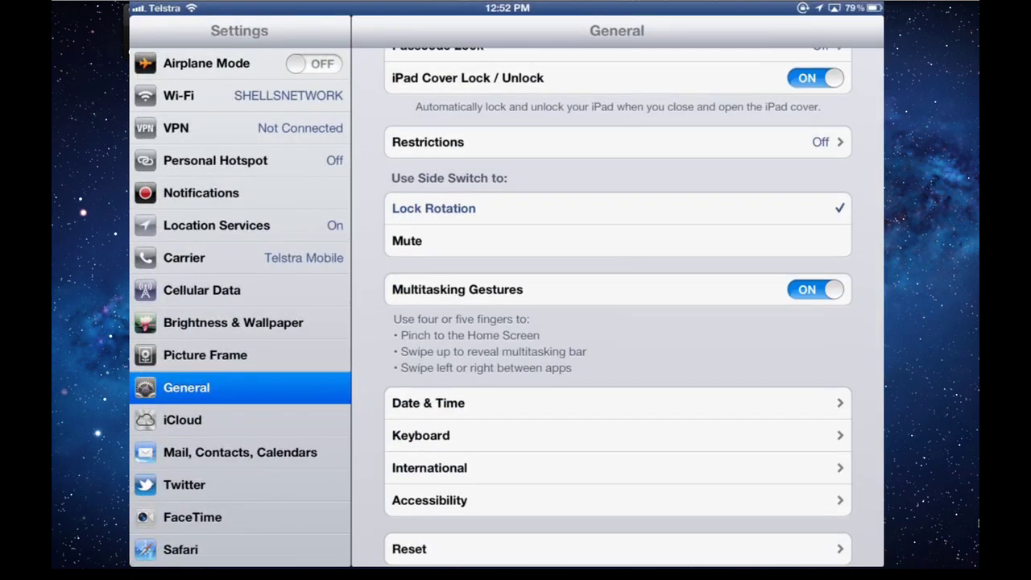
{"action": "left_click", "coordinate": [619, 433]}
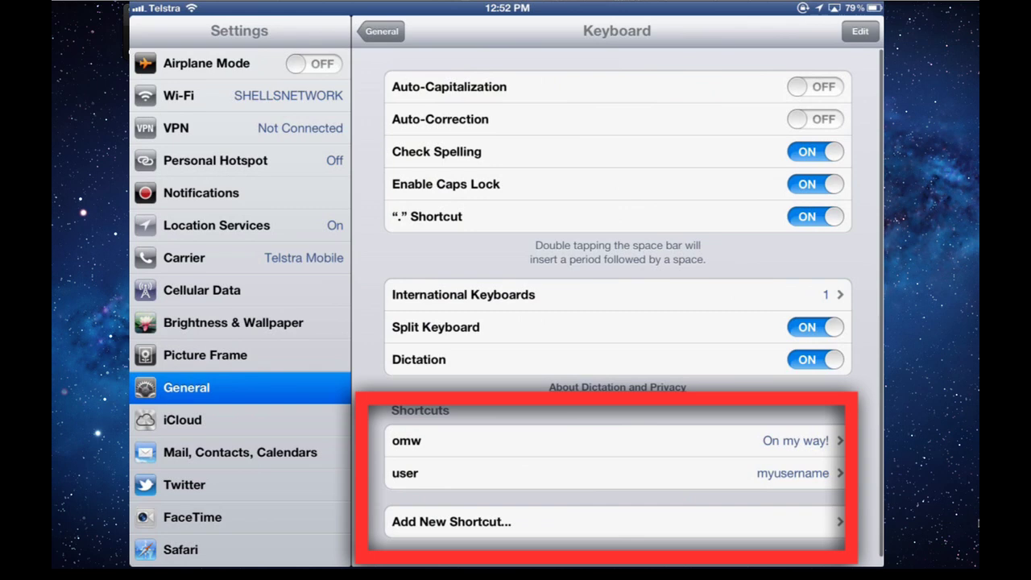
{"action": "scroll", "coordinate": [618, 306], "scroll_direction": "down", "scroll_amount": 3}
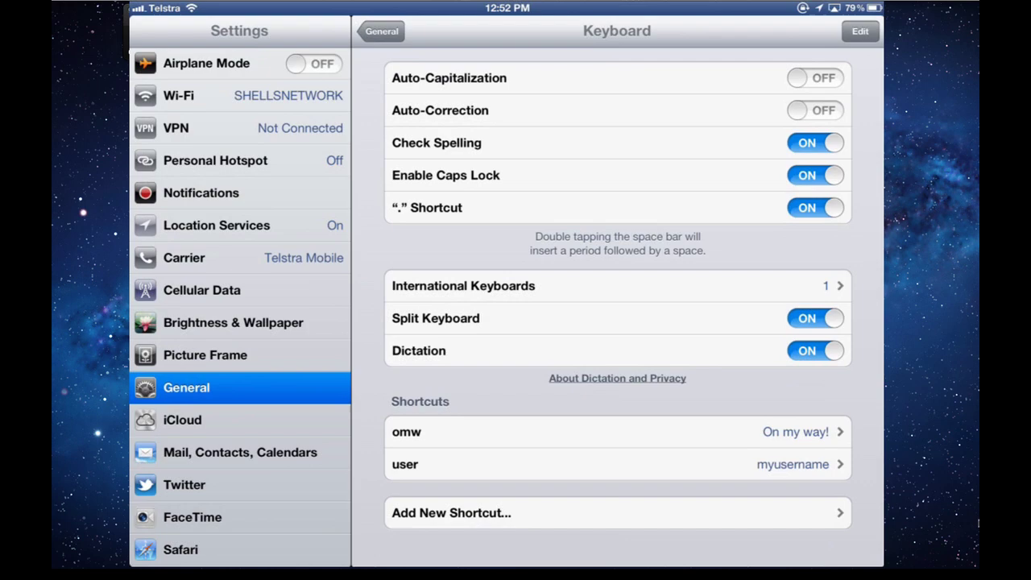
{"action": "left_click", "coordinate": [451, 512]}
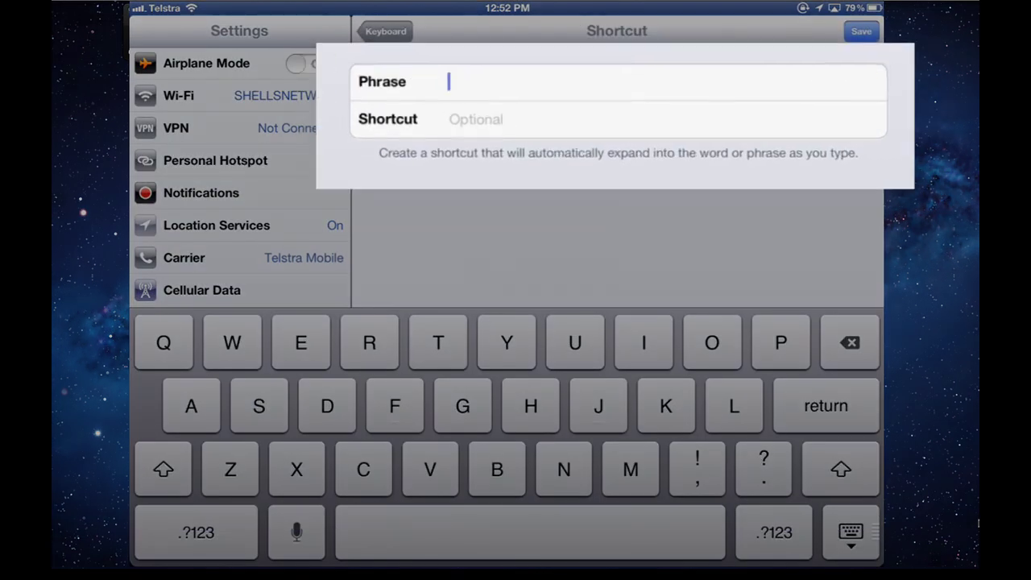
{"action": "left_click", "coordinate": [196, 530]}
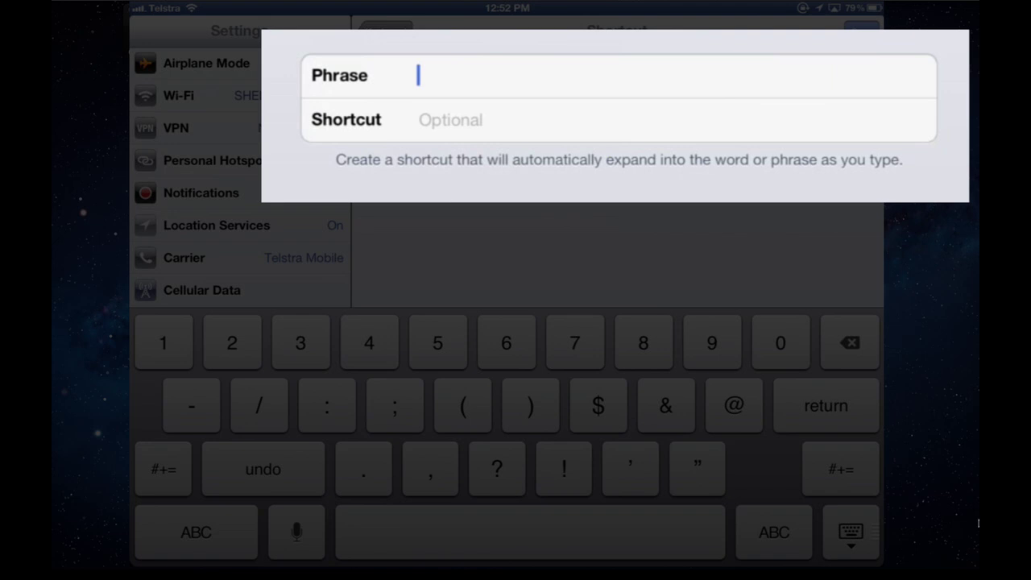
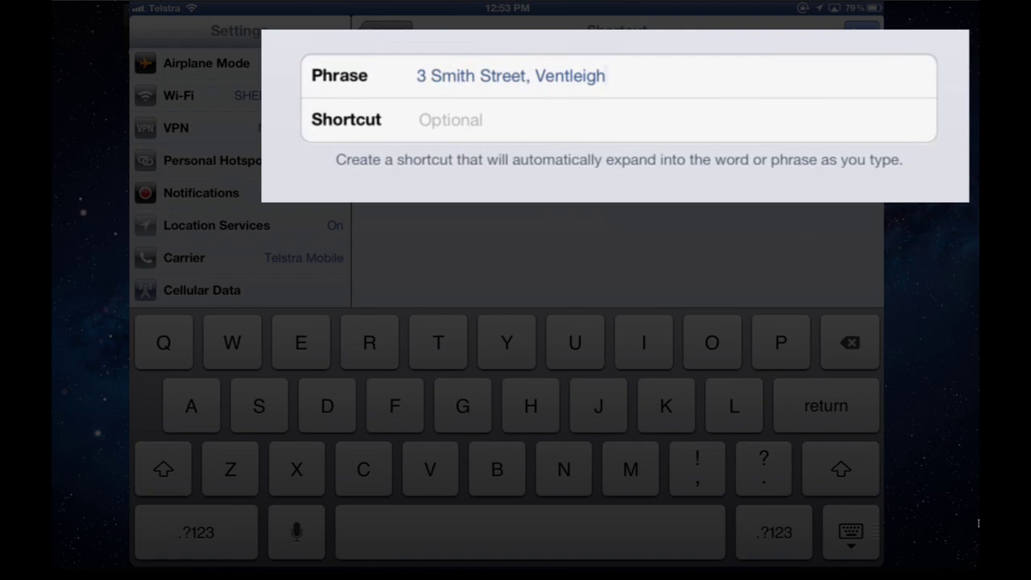
{"action": "key", "text": "Tab"}
{"action": "type", "text": "adr"}
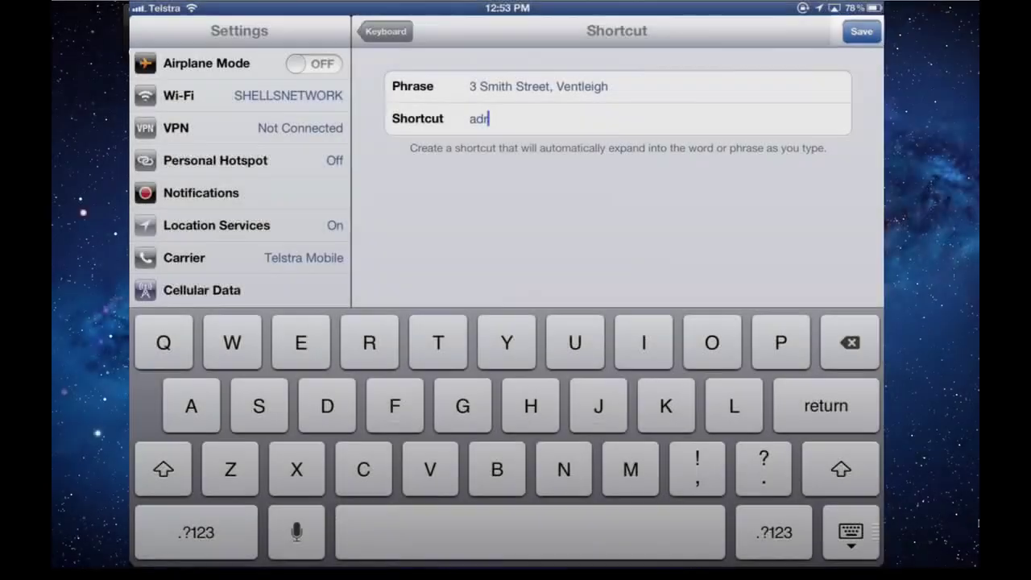
{"action": "left_click", "coordinate": [861, 33]}
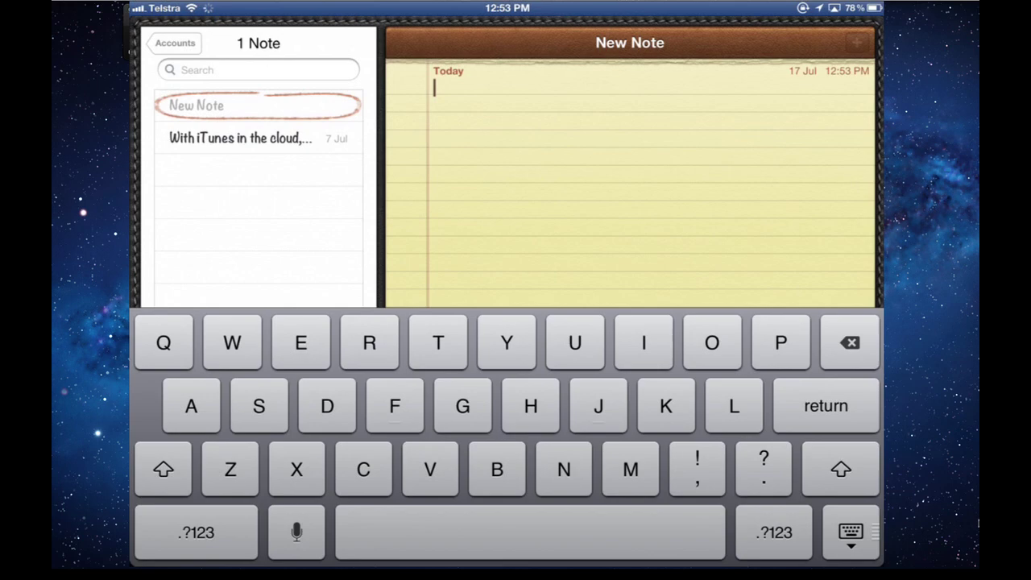
- Expand adr into the address twice in a new note, then add a plain adr line
{"action": "type", "text": "ad"}
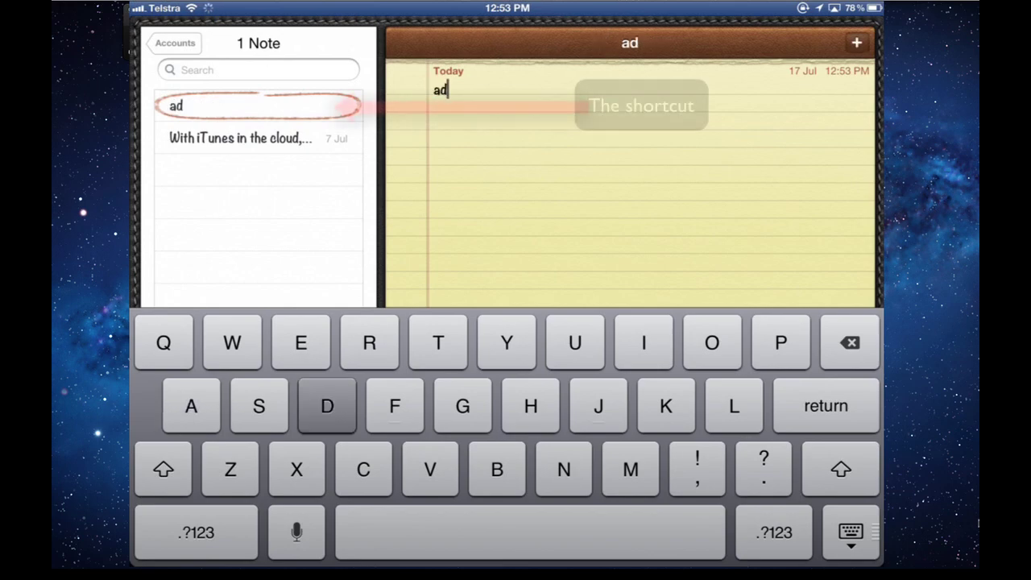
{"action": "type", "text": "r"}
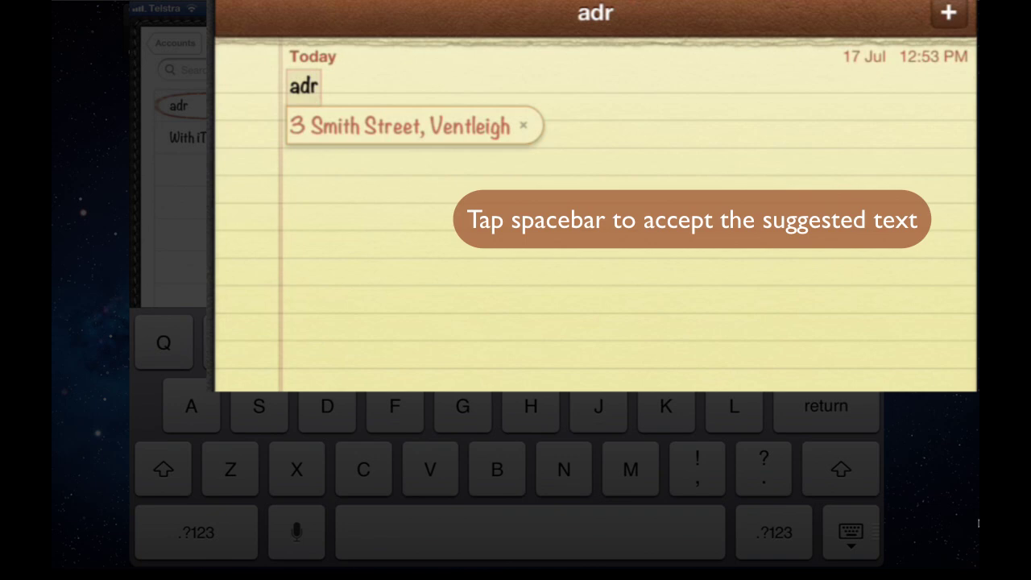
{"action": "key", "text": "space"}
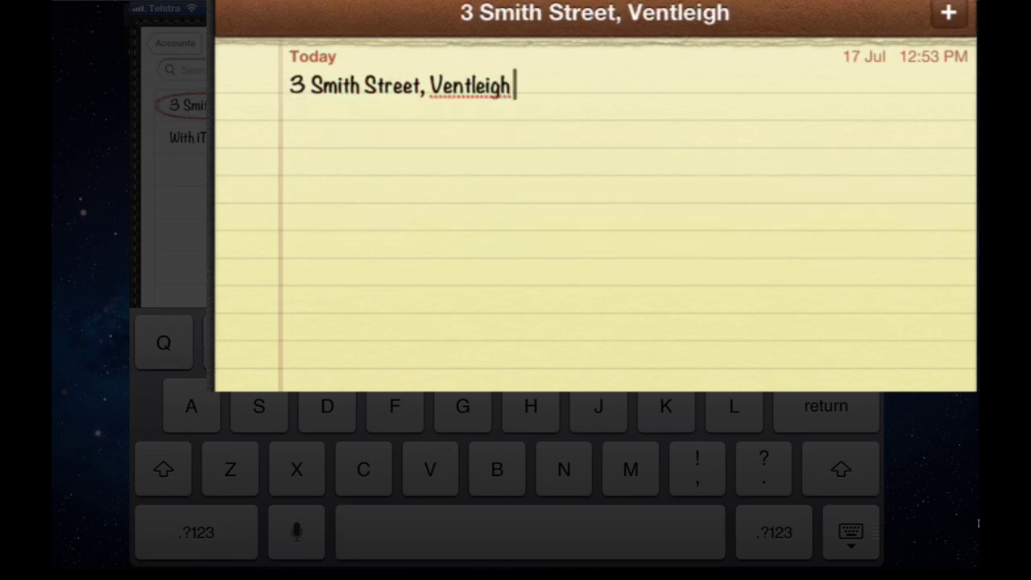
{"action": "key", "text": "Return"}
{"action": "key", "text": "Return"}
{"action": "type", "text": "ad"}
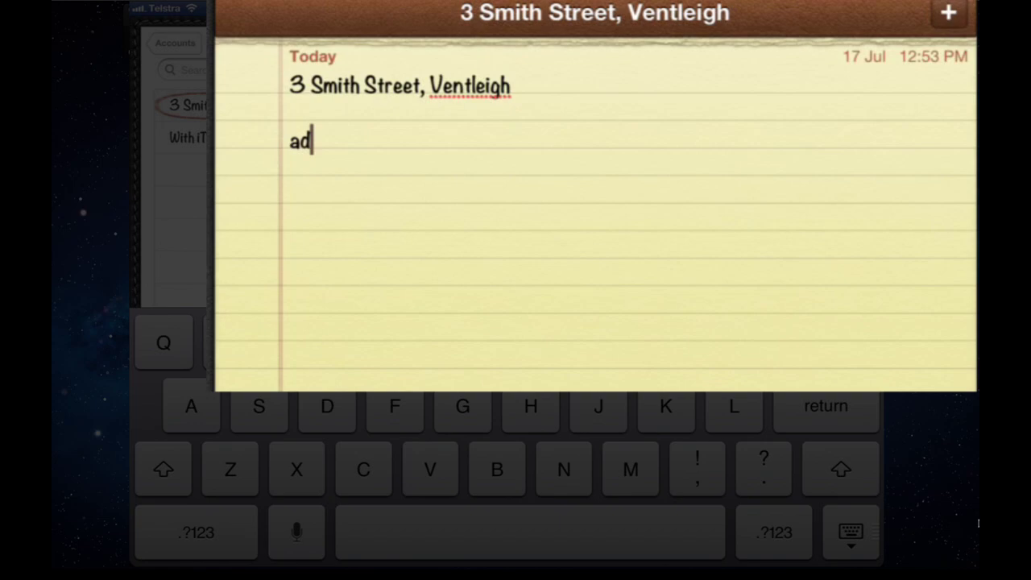
{"action": "type", "text": "r"}
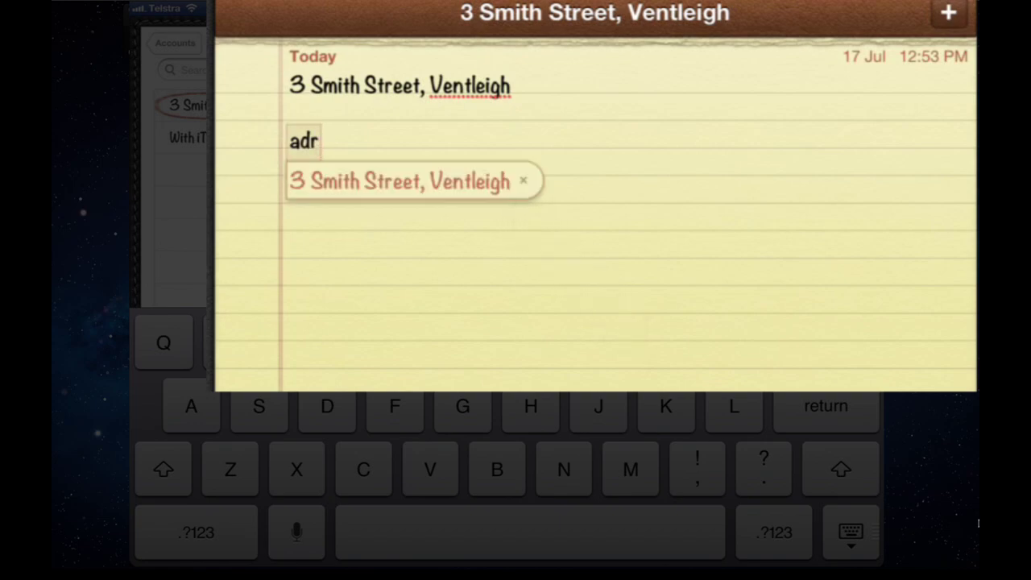
{"action": "key", "text": "space"}
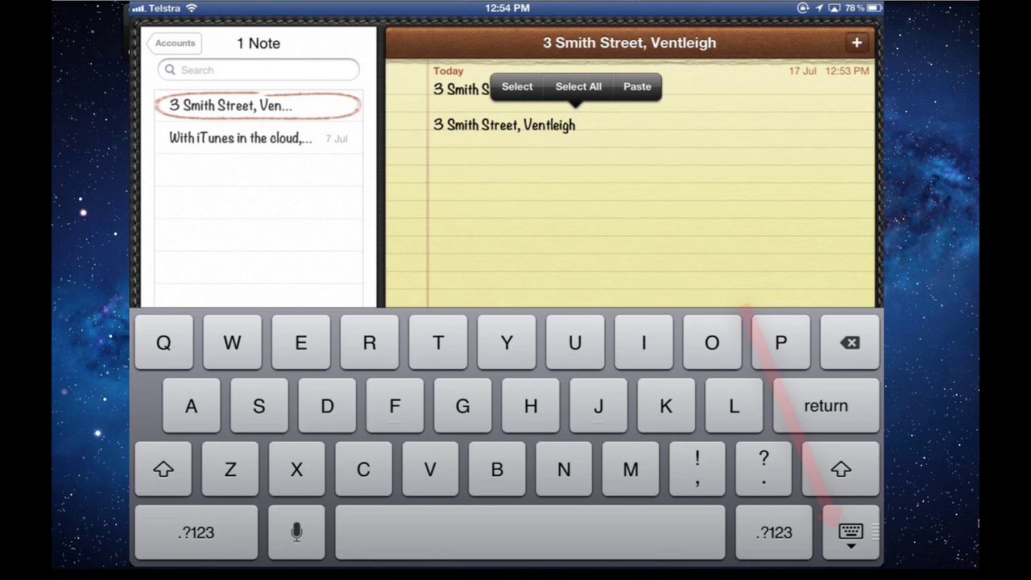
{"action": "key", "text": "Return"}
{"action": "type", "text": "a"}
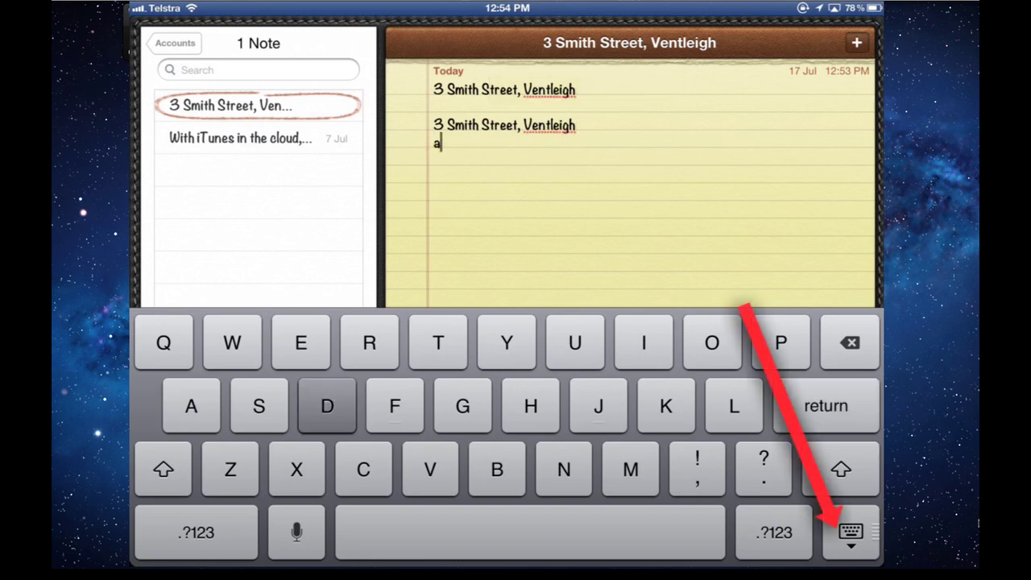
{"action": "type", "text": "dr"}
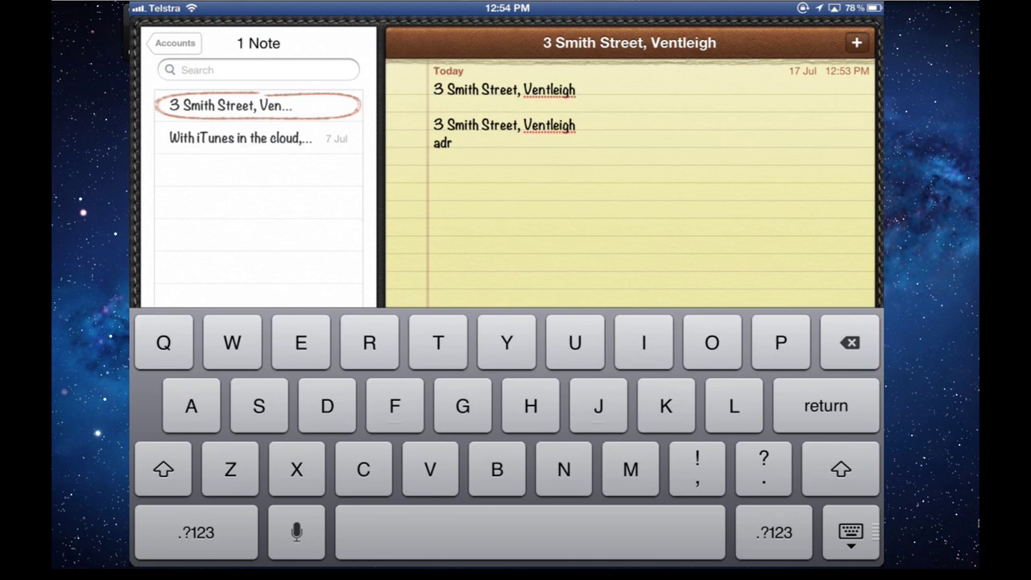
{"action": "left_click", "coordinate": [850, 532]}
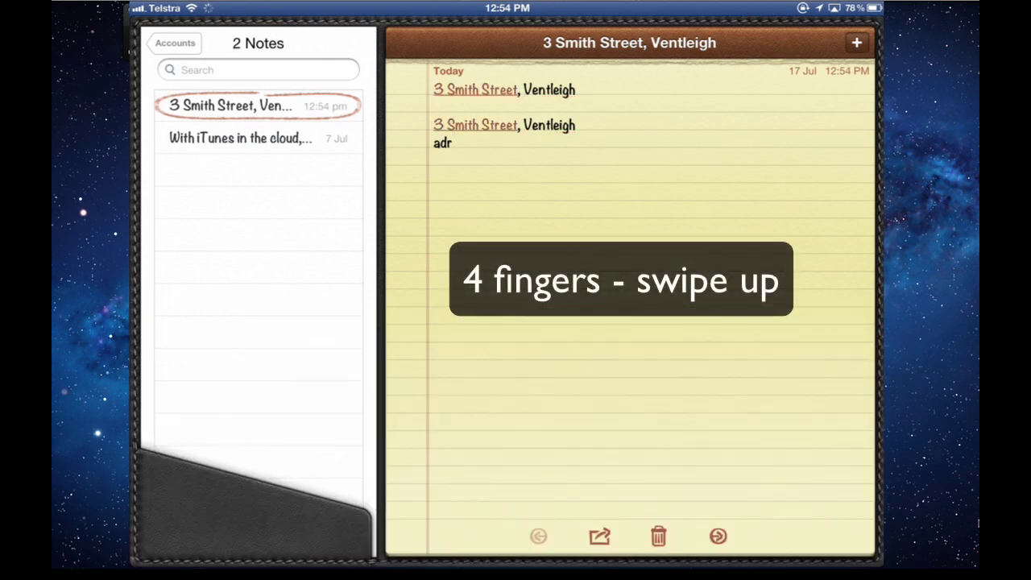
- Back in Settings, save a new shortcut gm that expands to the user's email address
{"action": "left_click_drag", "start_coordinate": [628, 419], "coordinate": [628, 242]}
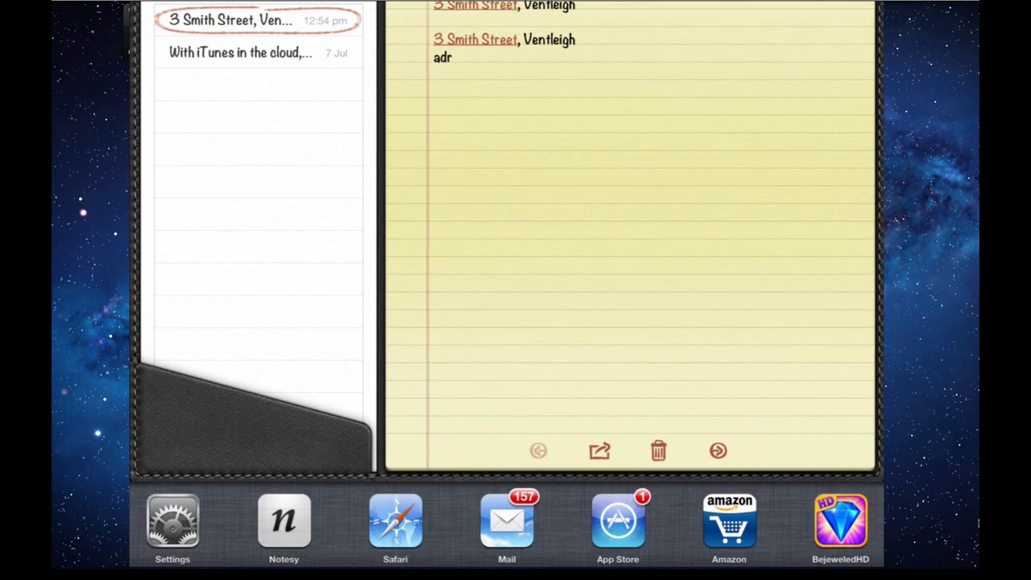
{"action": "left_click", "coordinate": [173, 520]}
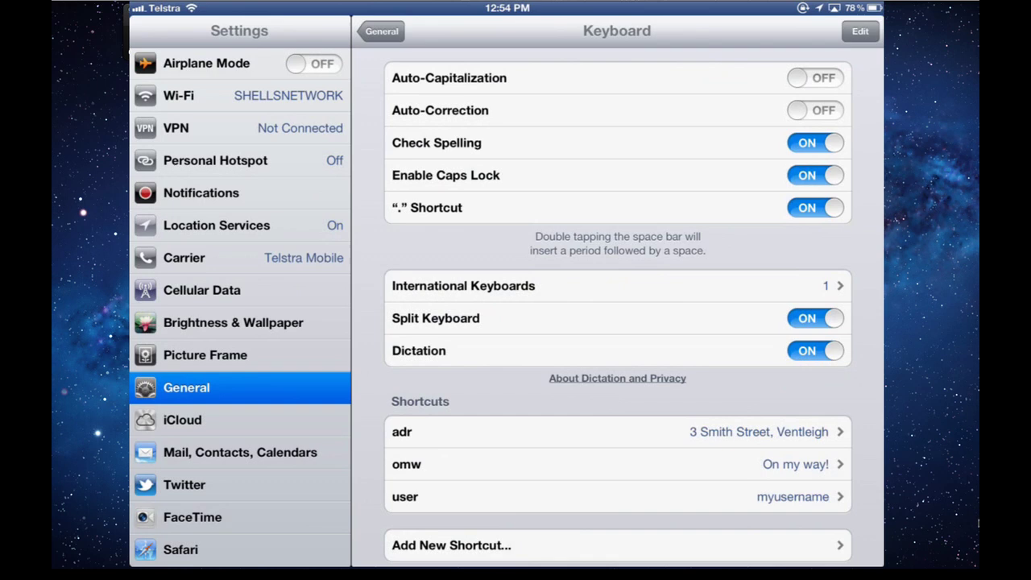
{"action": "left_click", "coordinate": [617, 545]}
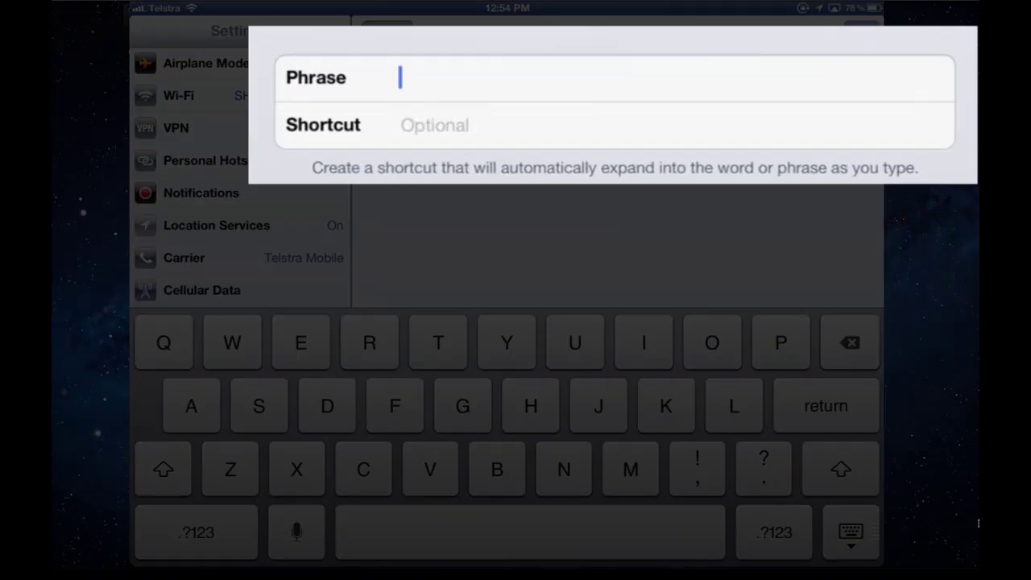
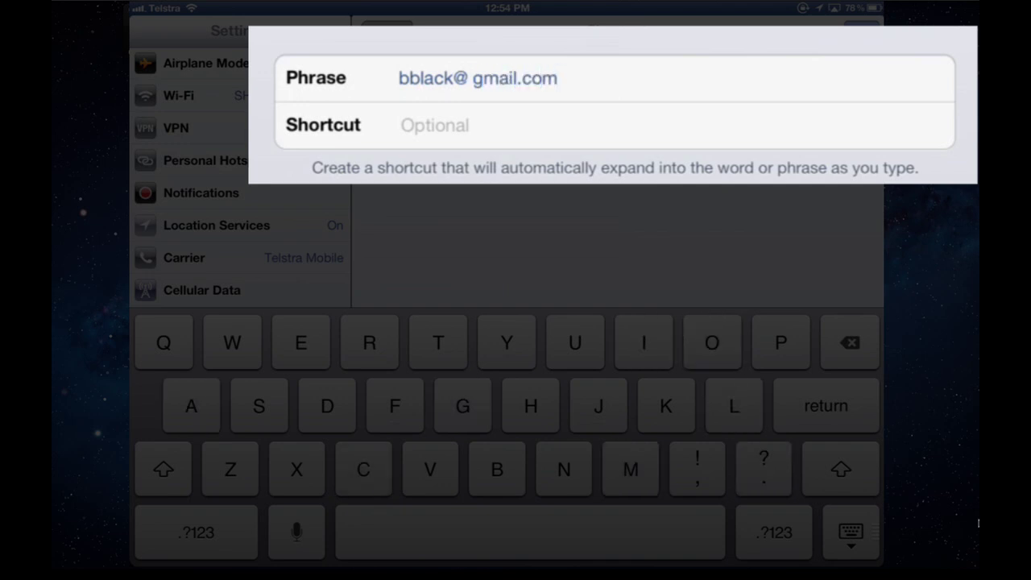
{"action": "key", "text": "Tab"}
{"action": "type", "text": "gm"}
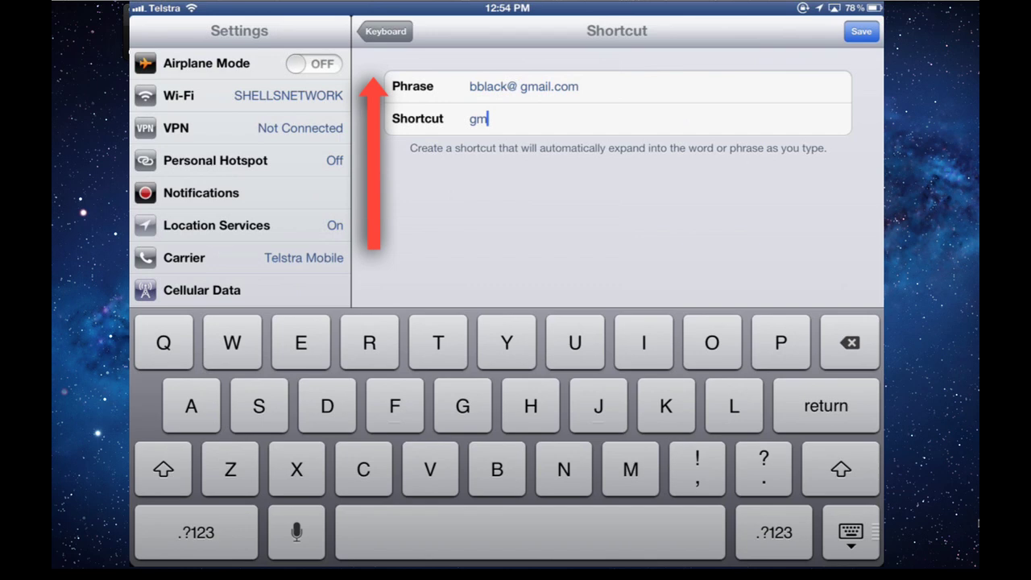
{"action": "left_click", "coordinate": [861, 31]}
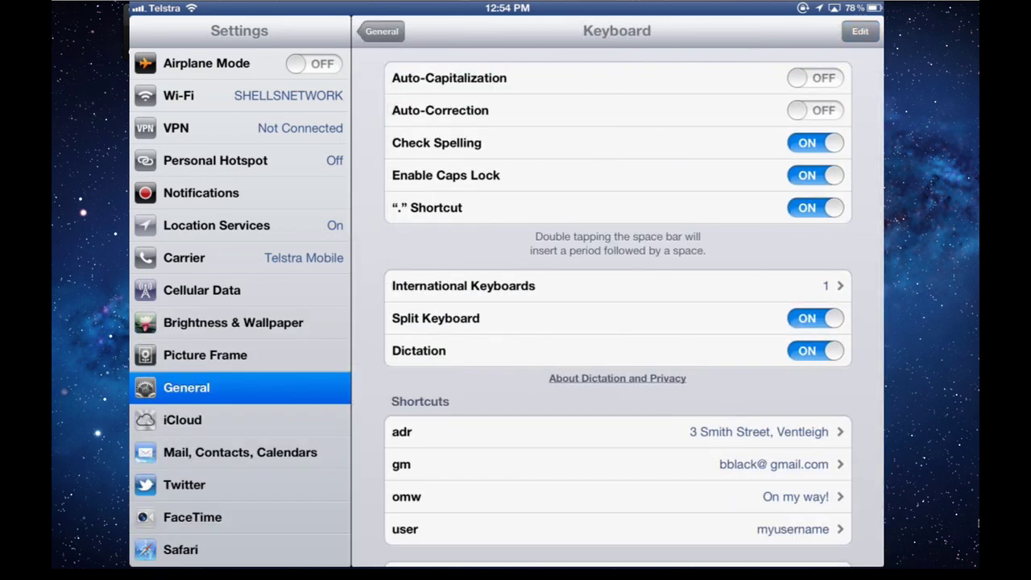
- Fill in a new shortcut pw whose phrase is the account password
{"action": "scroll", "coordinate": [240, 307], "scroll_direction": "down", "scroll_amount": 3}
{"action": "scroll", "coordinate": [240, 306], "scroll_direction": "up", "scroll_amount": 2}
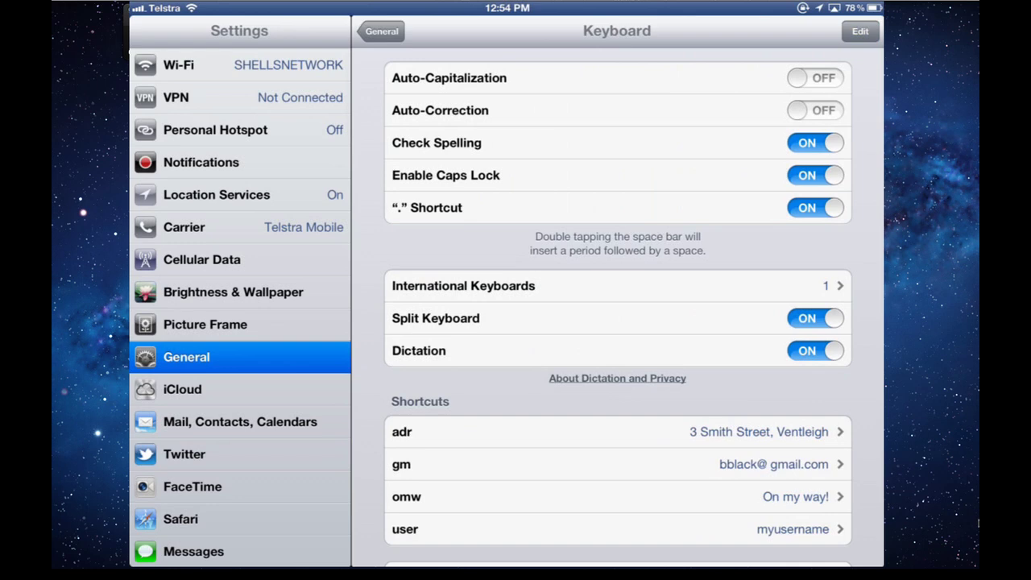
{"action": "scroll", "coordinate": [617, 323], "scroll_direction": "down", "scroll_amount": 2}
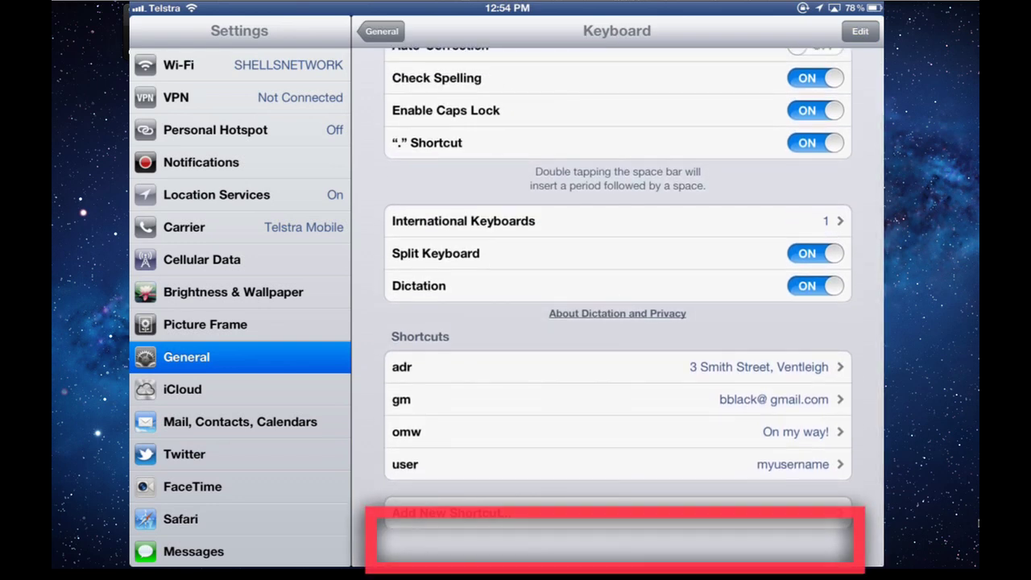
{"action": "left_click", "coordinate": [451, 513]}
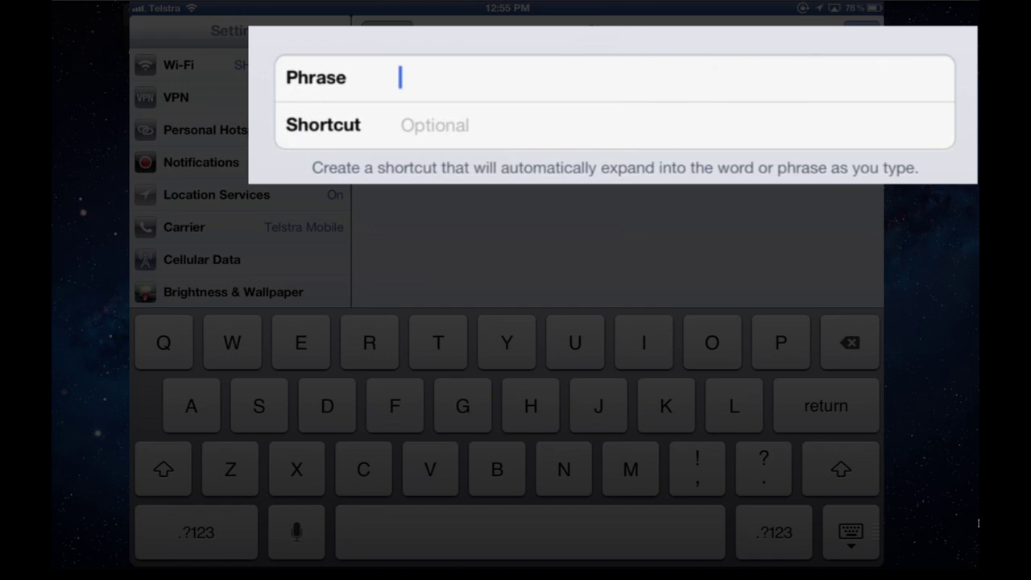
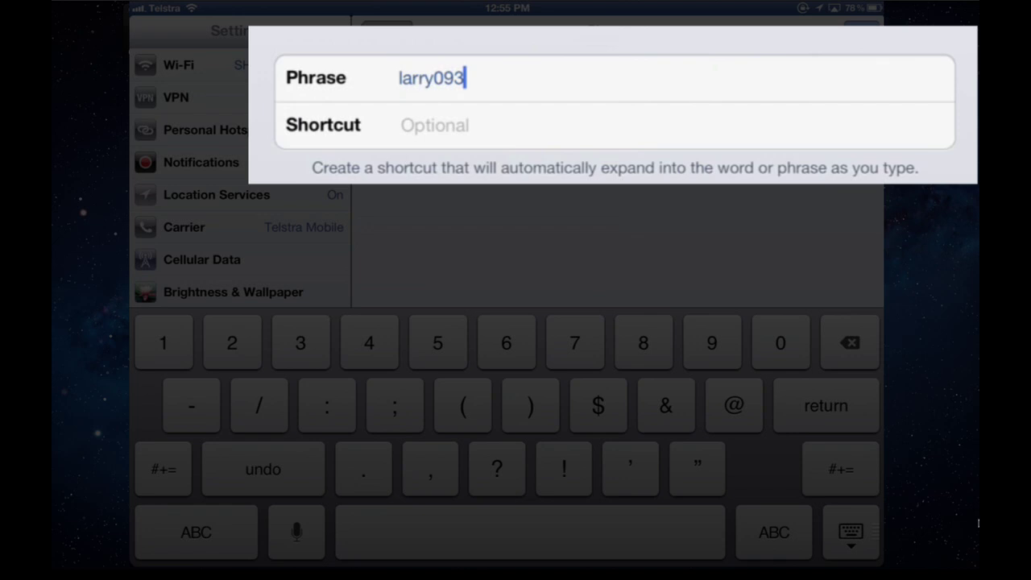
{"action": "key", "text": "Return"}
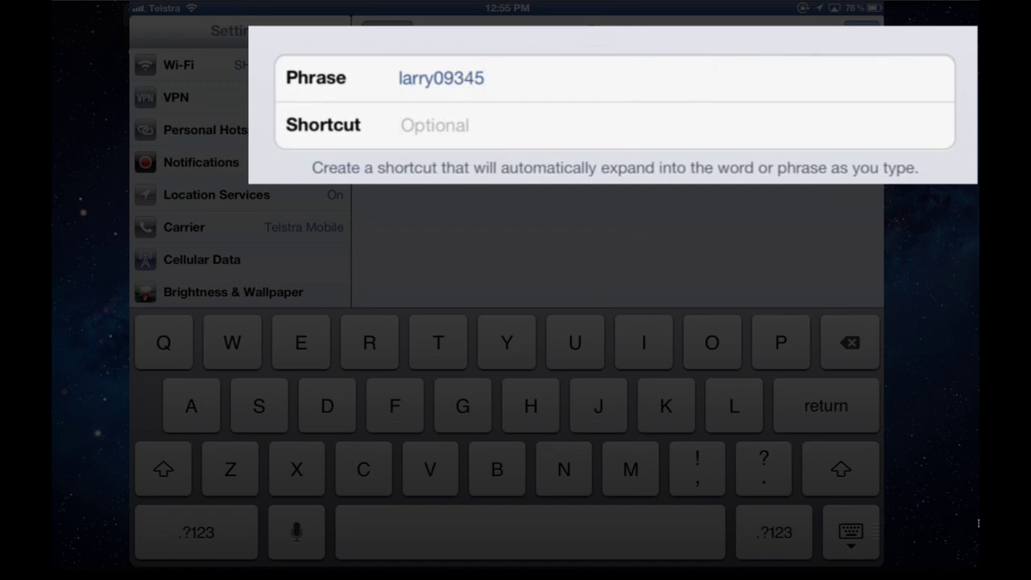
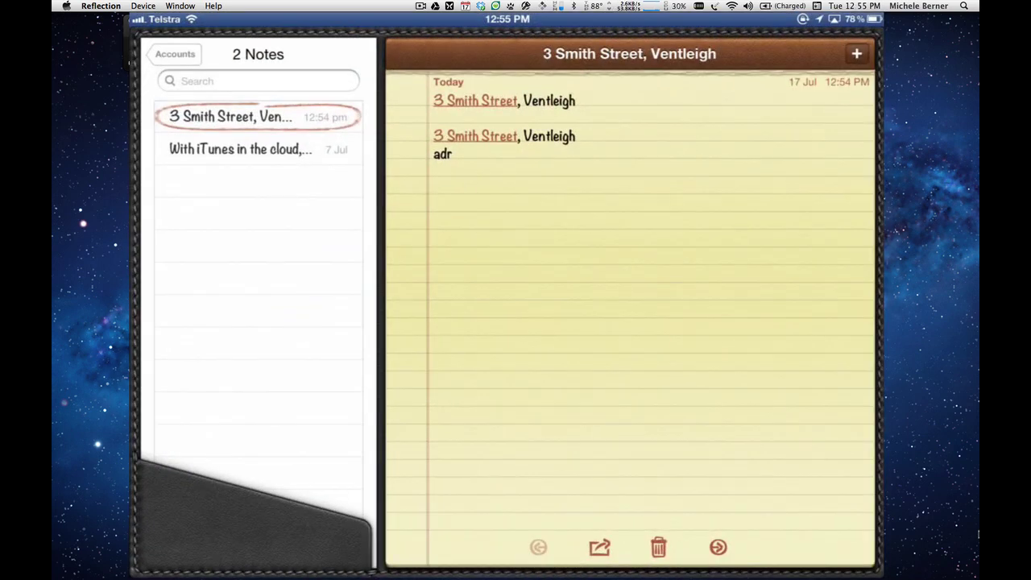
- Type adr, gm and pw on separate note lines, accepting each expansion
{"action": "key", "text": "Return"}
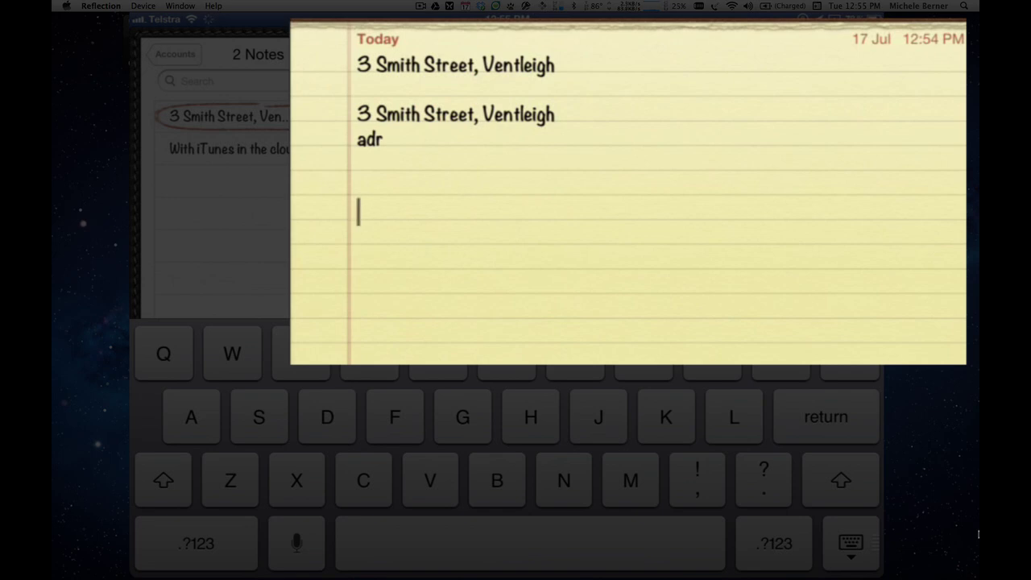
{"action": "type", "text": "adr"}
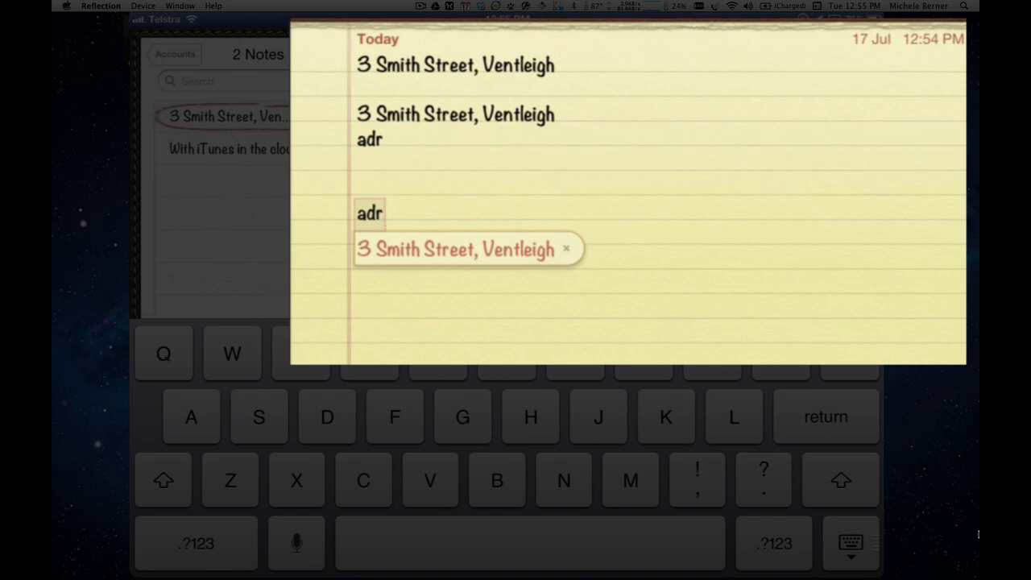
{"action": "key", "text": "space"}
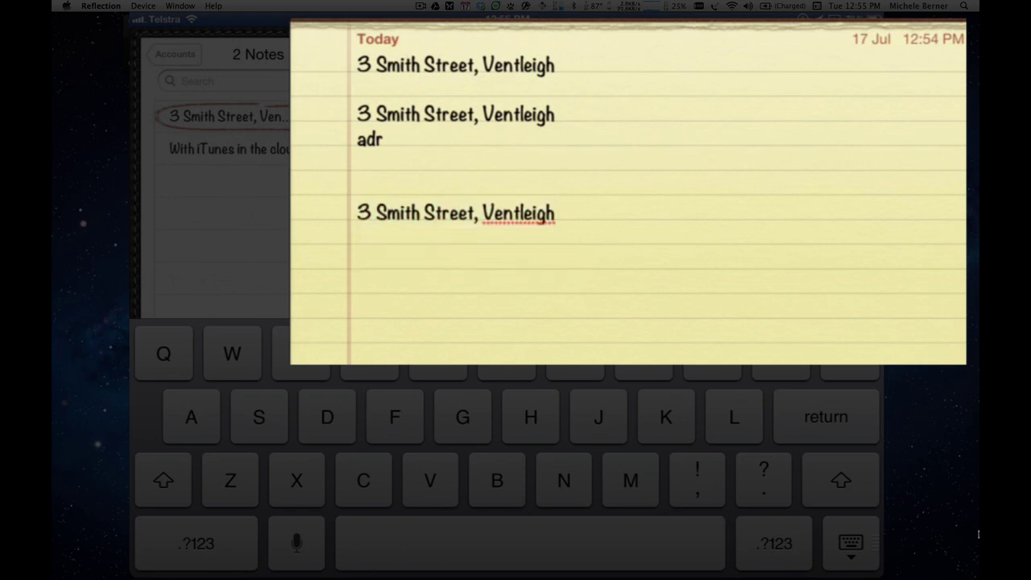
{"action": "key", "text": "Return"}
{"action": "key", "text": "Return"}
{"action": "type", "text": "gm"}
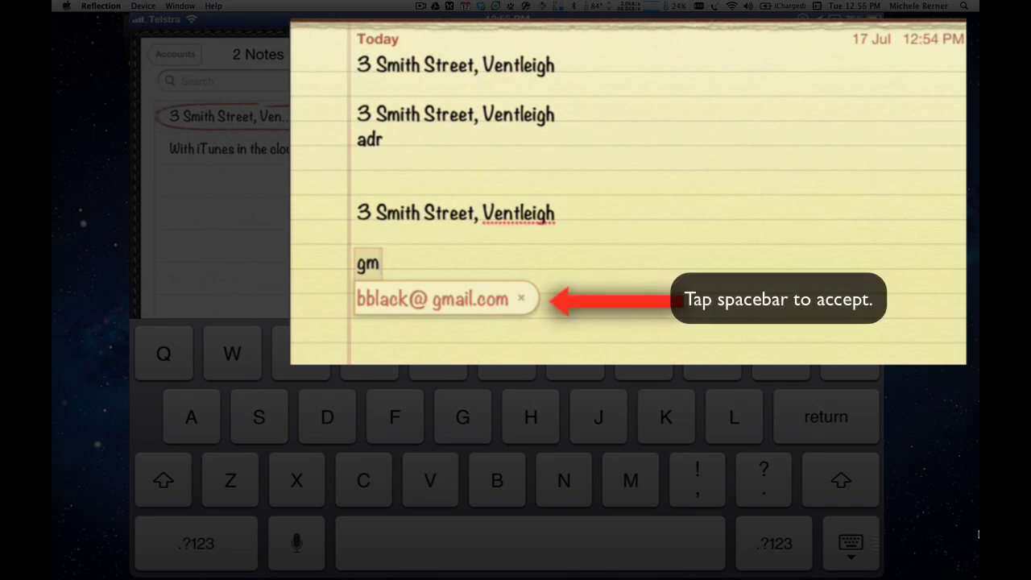
{"action": "key", "text": "space"}
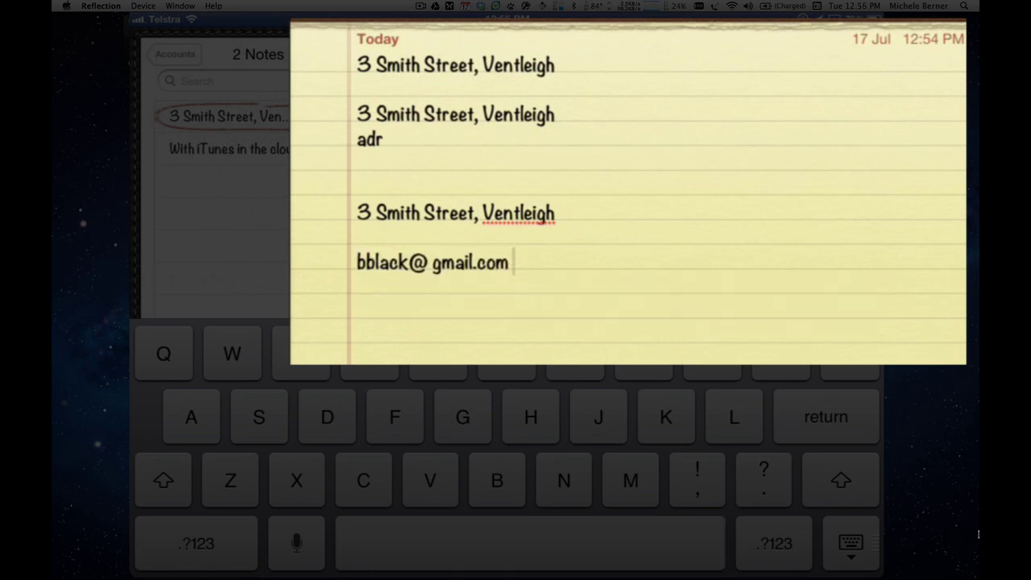
{"action": "key", "text": "Return"}
{"action": "type", "text": "p"}
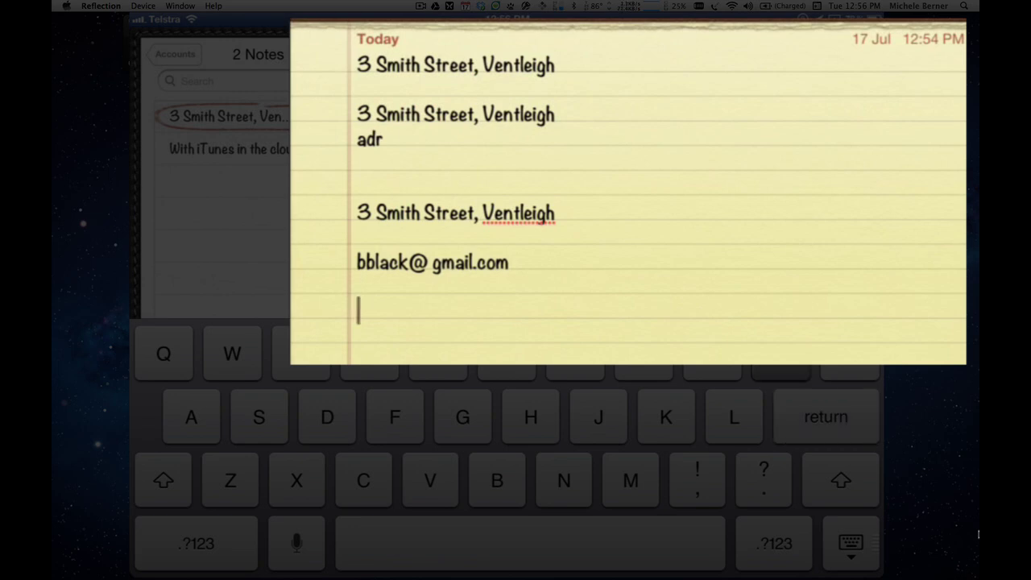
{"action": "type", "text": "w"}
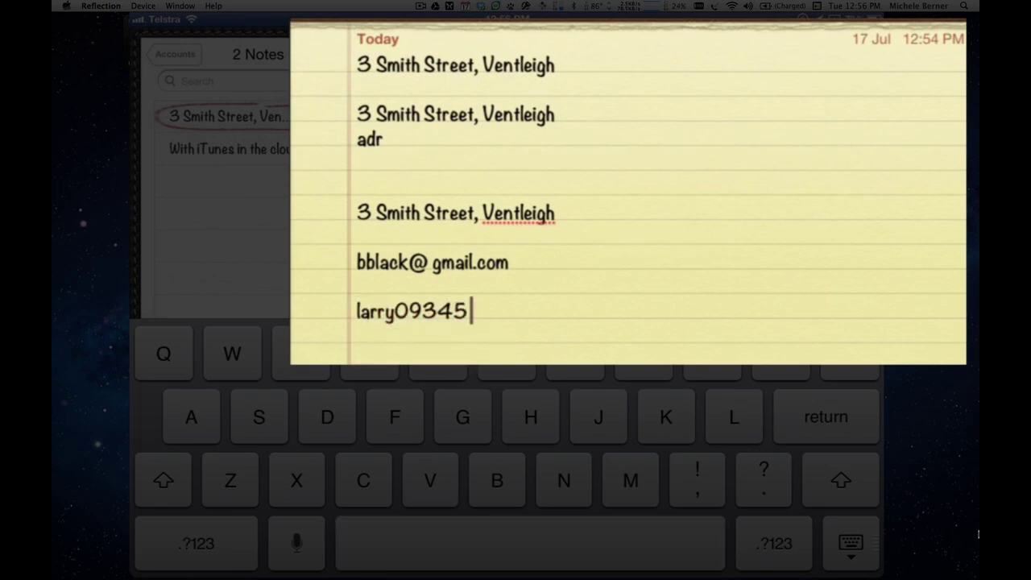
{"action": "key", "text": "Return"}
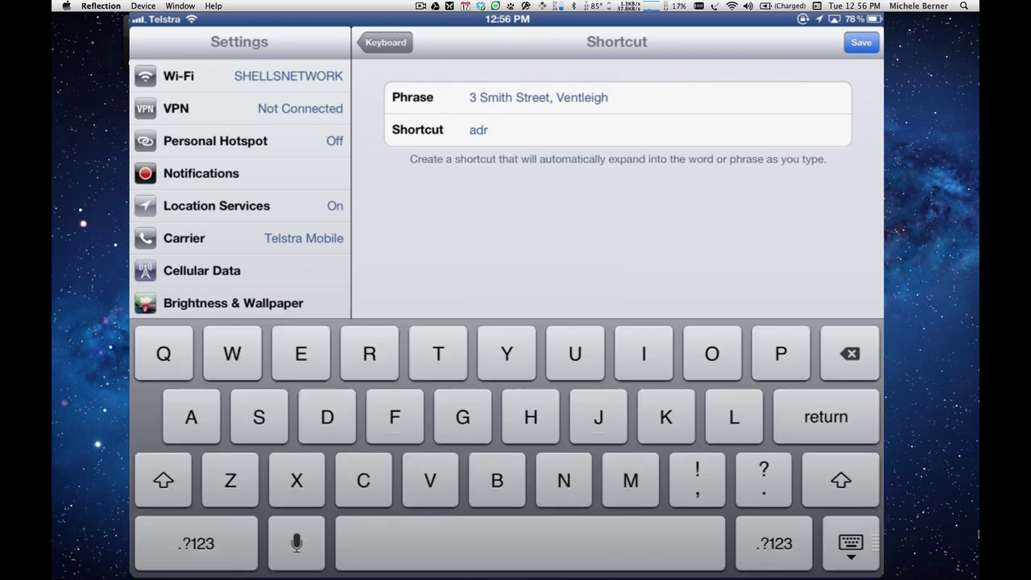
- Change the adr phrase to end with 'melb' and save the shortcut
{"action": "key", "text": "BackSpace"}
{"action": "key", "text": "BackSpace"}
{"action": "key", "text": "BackSpace"}
{"action": "key", "text": "BackSpace"}
{"action": "key", "text": "BackSpace"}
{"action": "key", "text": "BackSpace"}
{"action": "key", "text": "BackSpace"}
{"action": "key", "text": "BackSpace"}
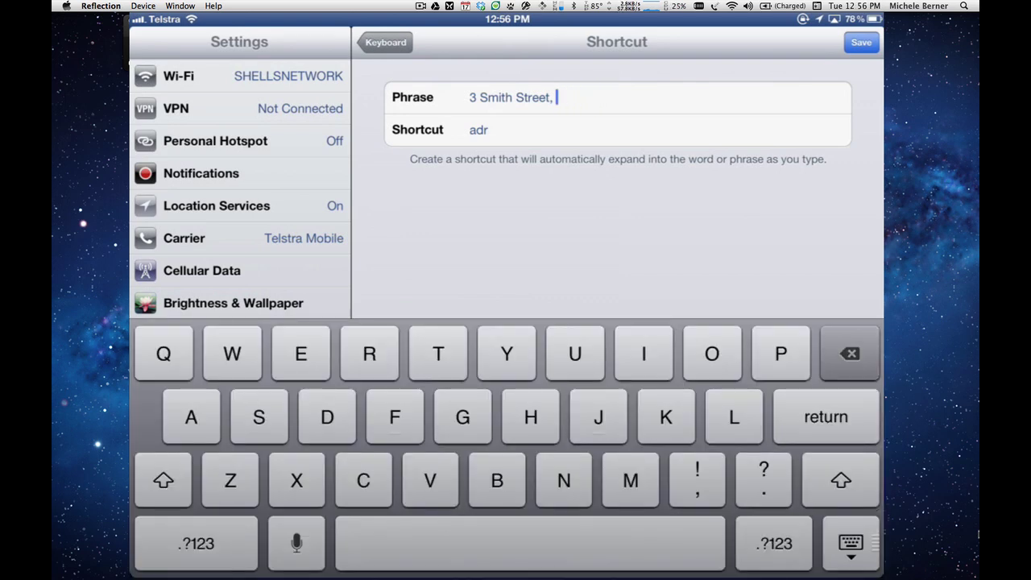
{"action": "type", "text": "m"}
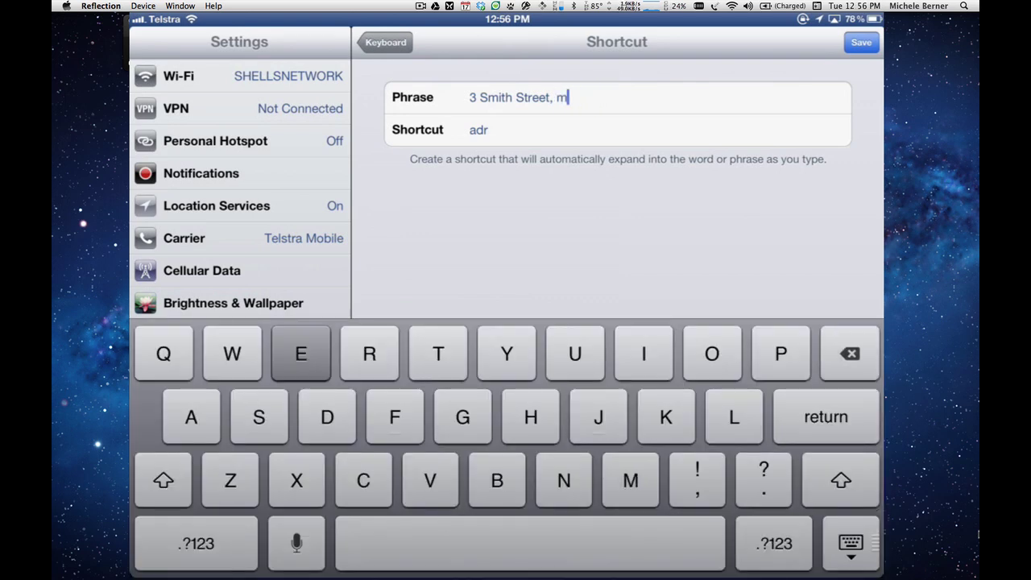
{"action": "type", "text": "elb"}
{"action": "left_click", "coordinate": [861, 42]}
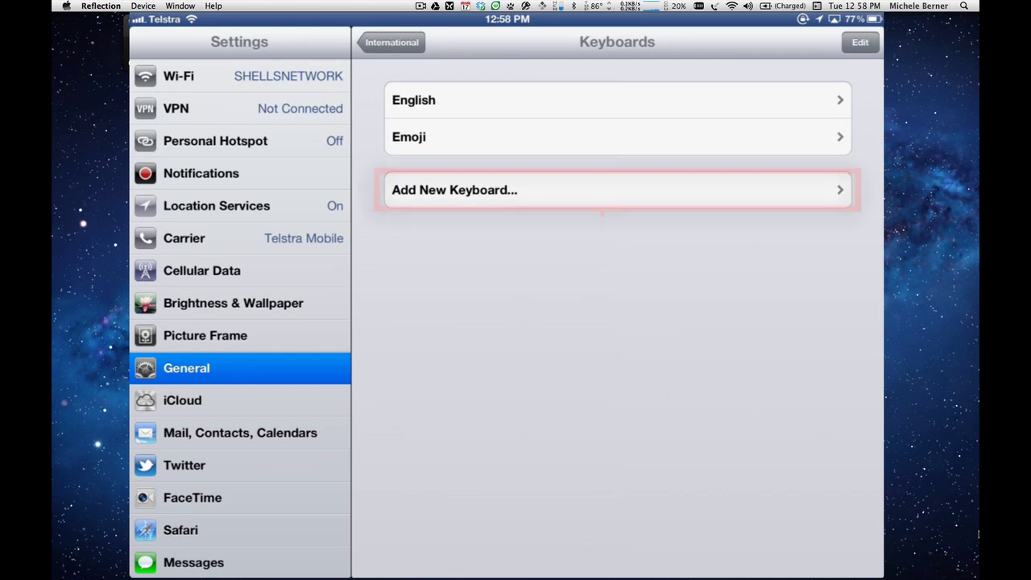
- Add Hebrew from the new-keyboard language list
{"action": "left_click", "coordinate": [615, 190]}
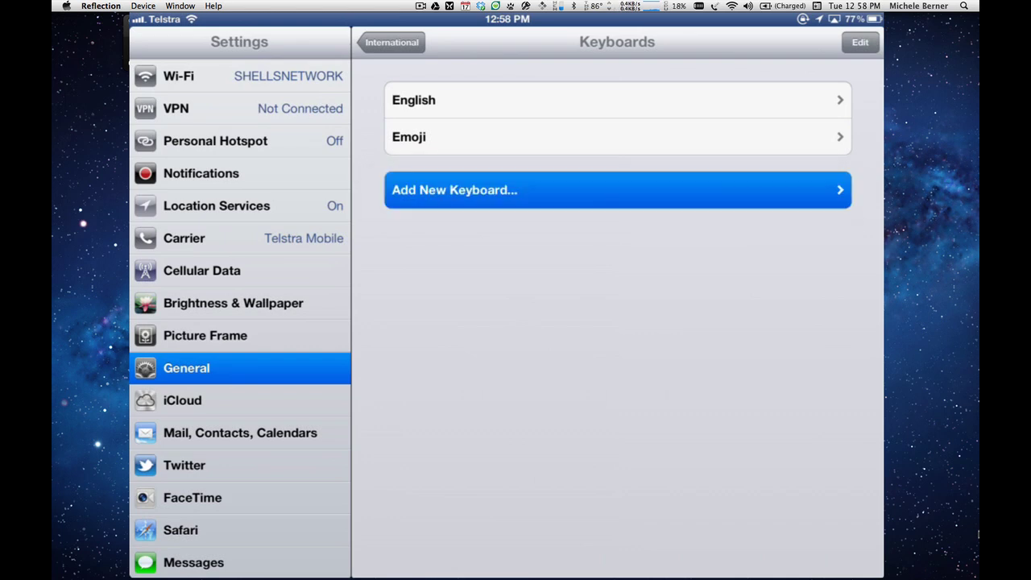
{"action": "scroll", "coordinate": [618, 322], "scroll_direction": "down", "scroll_amount": 5}
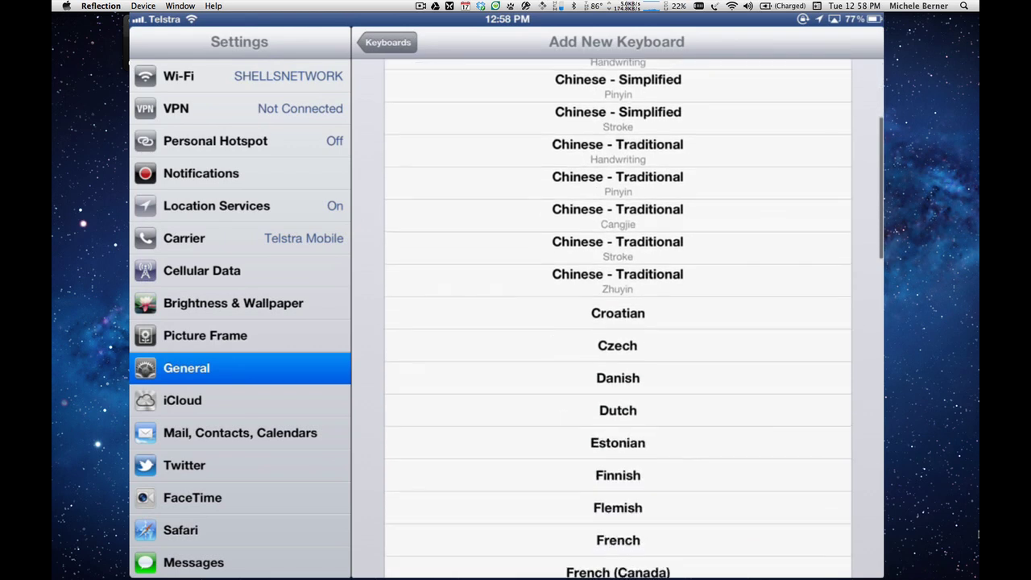
{"action": "scroll", "coordinate": [618, 322], "scroll_direction": "down", "scroll_amount": 2}
{"action": "scroll", "coordinate": [618, 322], "scroll_direction": "down", "scroll_amount": 2}
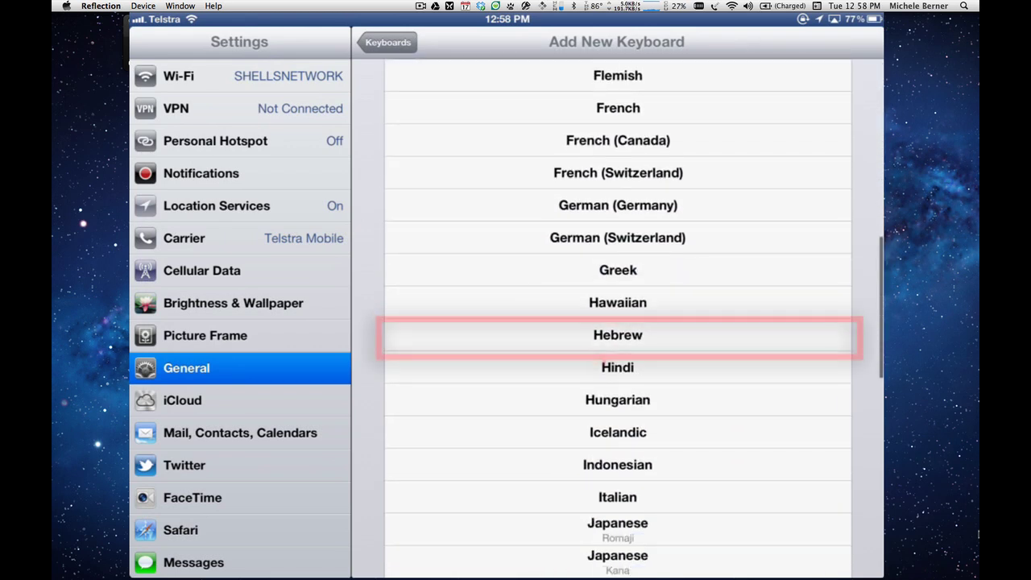
{"action": "left_click", "coordinate": [617, 339]}
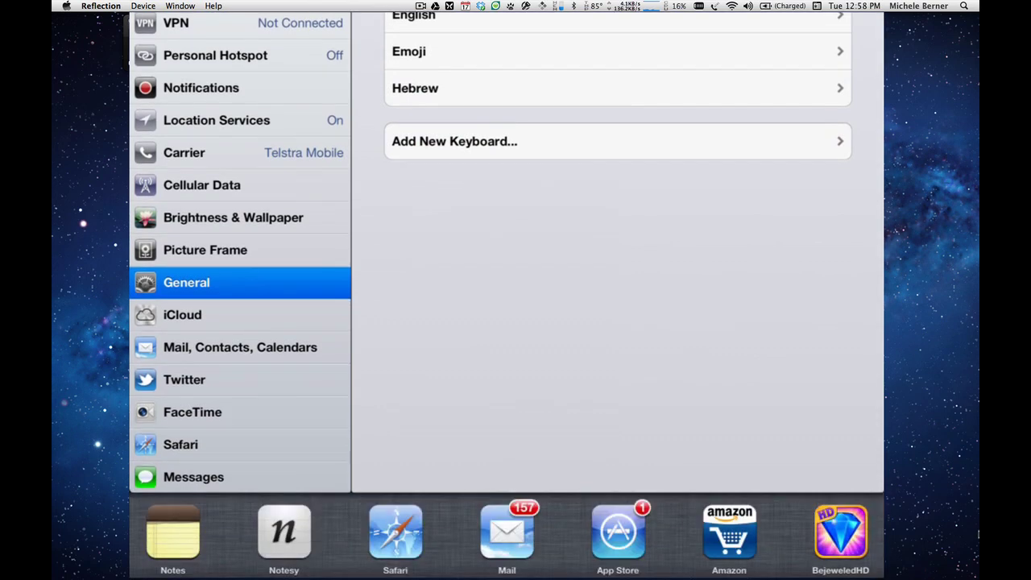
- In a new note, insert Tokyo Tower and hotel emoji, removing a stray ATM, then add an airplane
{"action": "left_click", "coordinate": [173, 532]}
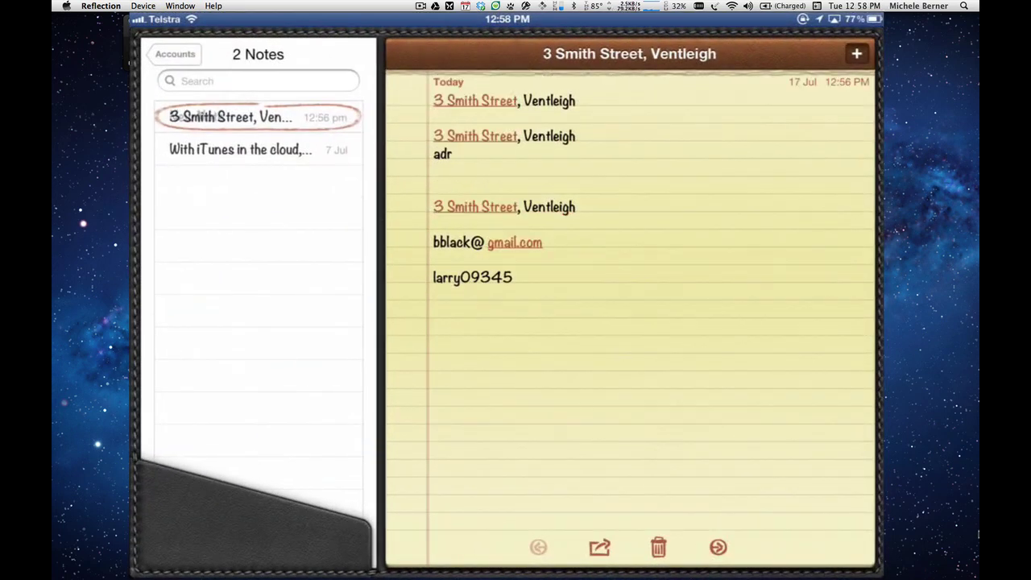
{"action": "left_click", "coordinate": [856, 53]}
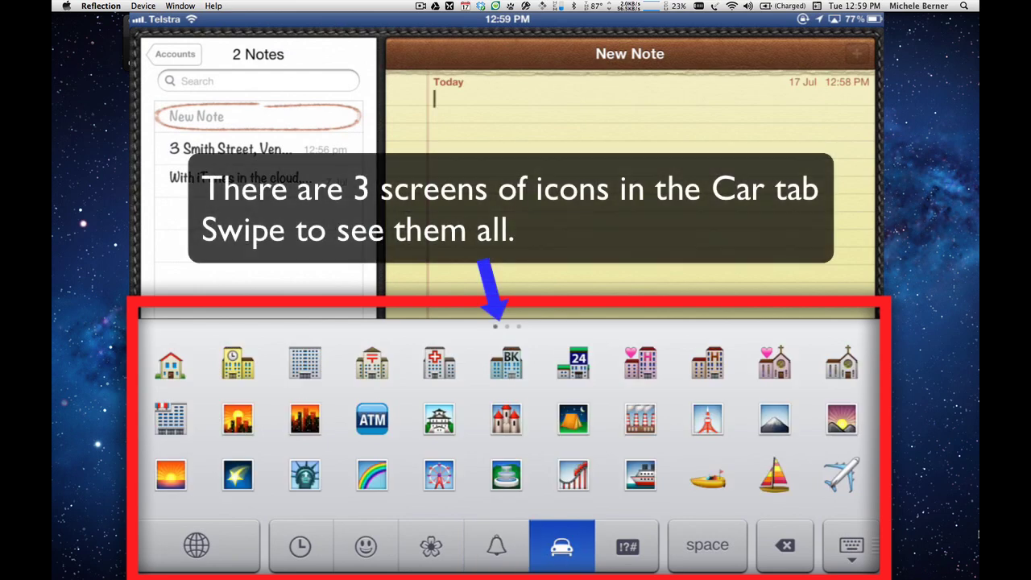
{"action": "left_click", "coordinate": [707, 419]}
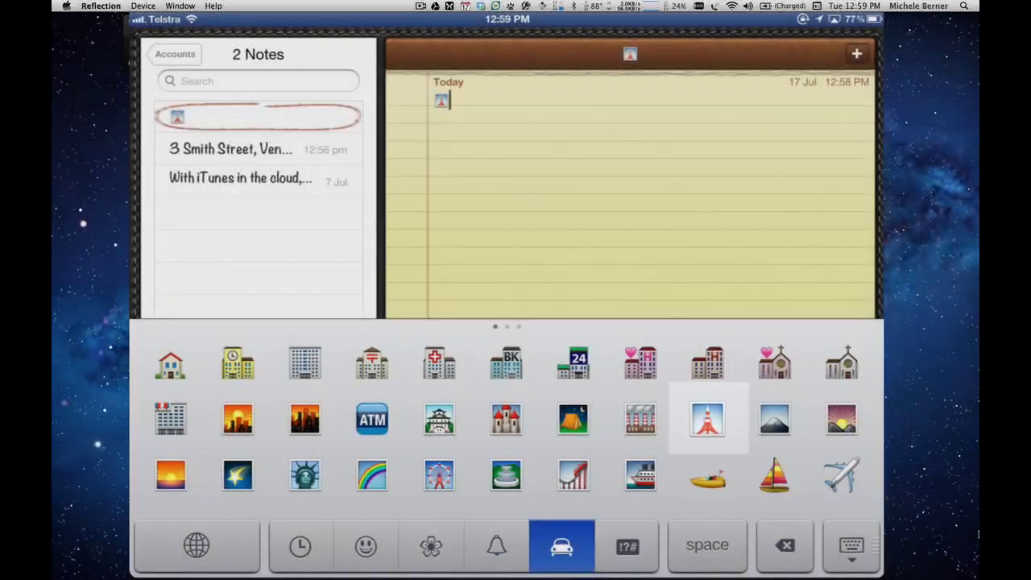
{"action": "left_click", "coordinate": [707, 363]}
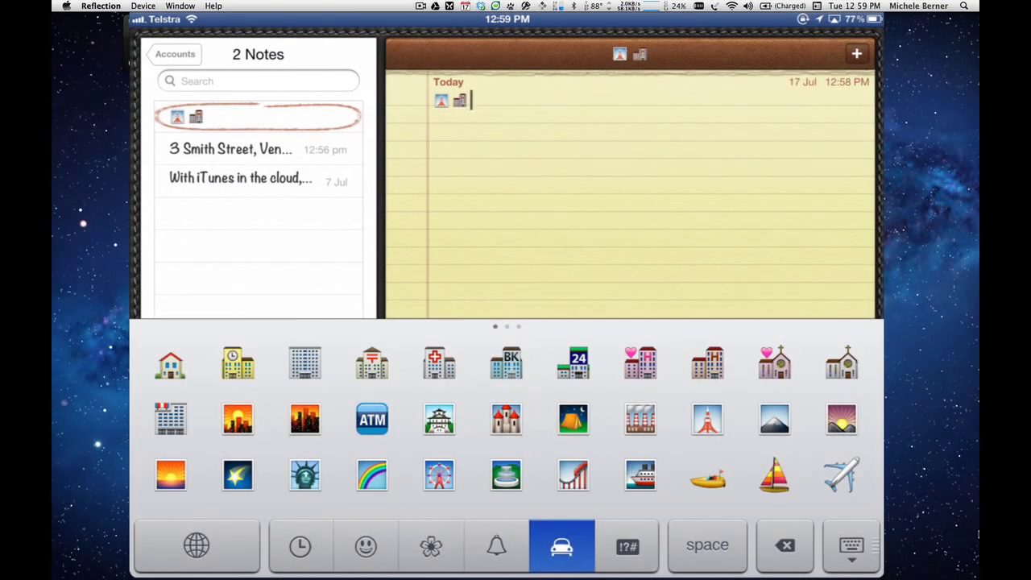
{"action": "left_click", "coordinate": [372, 419]}
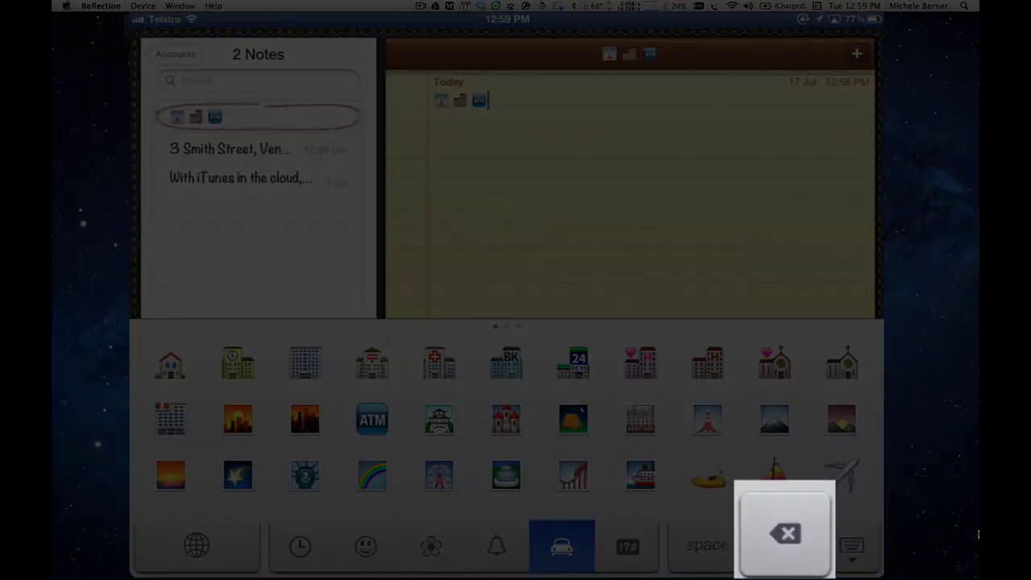
{"action": "key", "text": "BackSpace"}
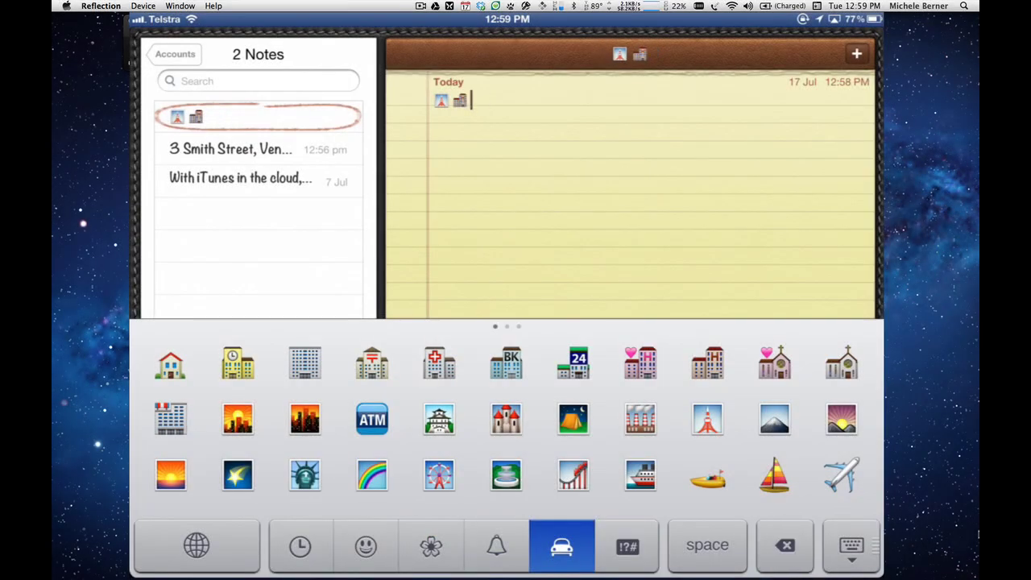
{"action": "left_click", "coordinate": [841, 473]}
- Replace the airplane with cyclone, boar, confounded face and sweating face emoji
{"action": "key", "text": "BackSpace"}
{"action": "left_click", "coordinate": [431, 545]}
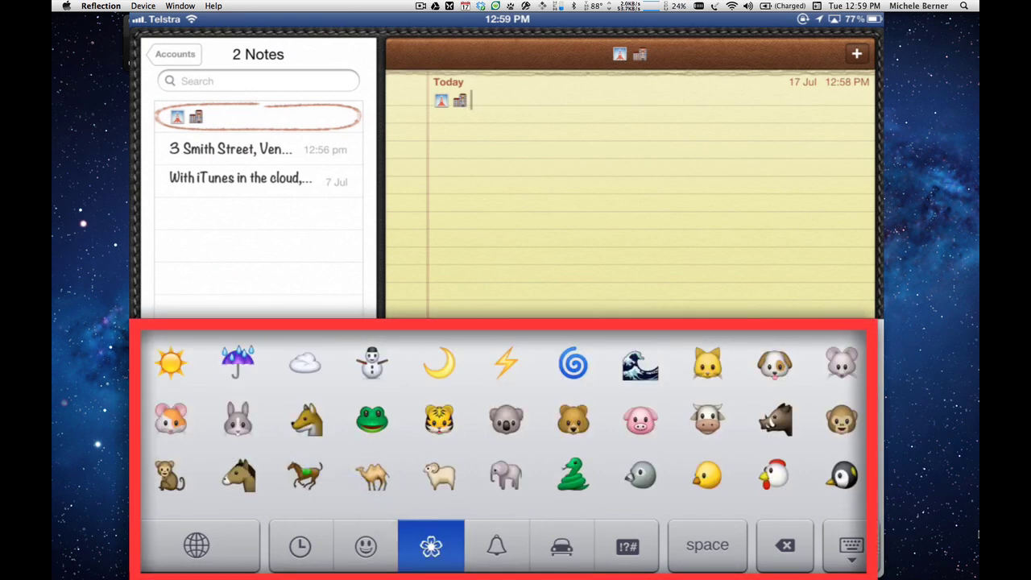
{"action": "left_click", "coordinate": [573, 364]}
{"action": "left_click", "coordinate": [775, 419]}
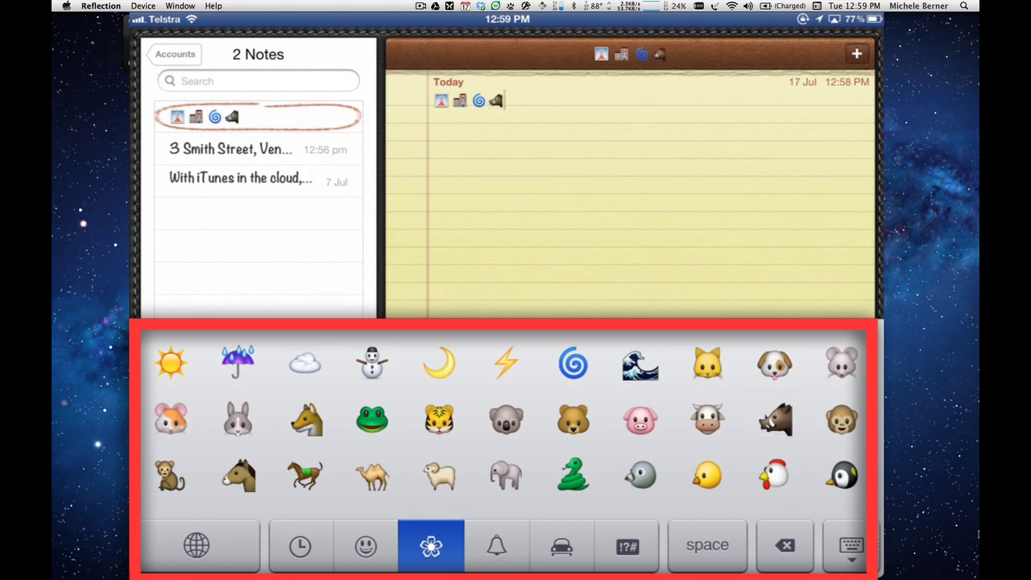
{"action": "left_click", "coordinate": [365, 546]}
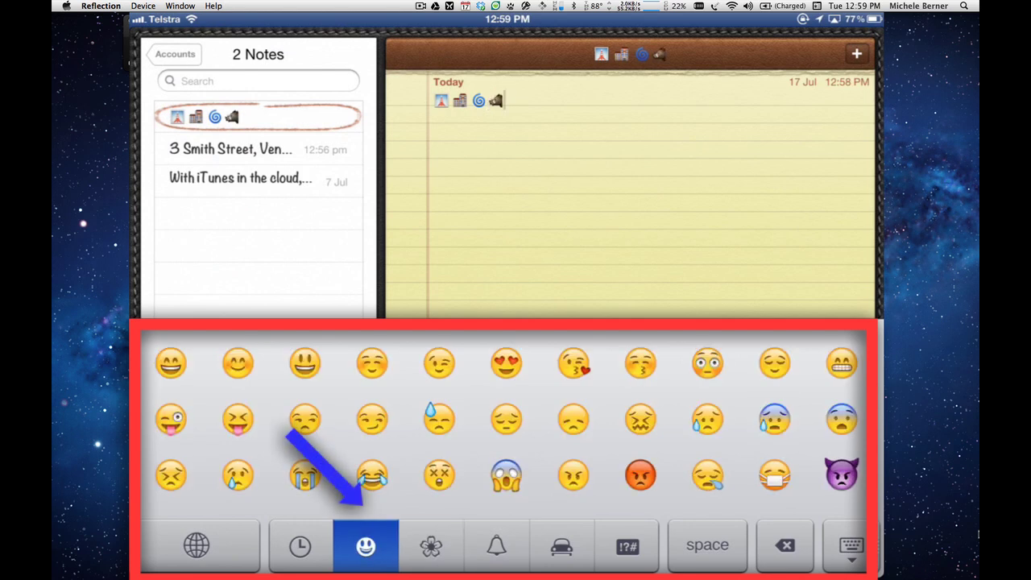
{"action": "left_click", "coordinate": [641, 419]}
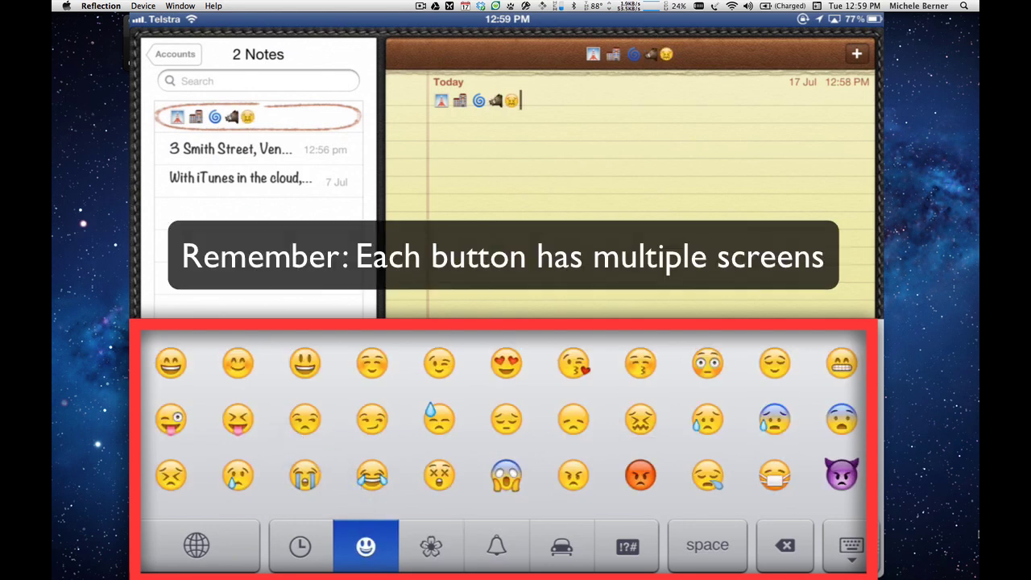
{"action": "left_click", "coordinate": [439, 419]}
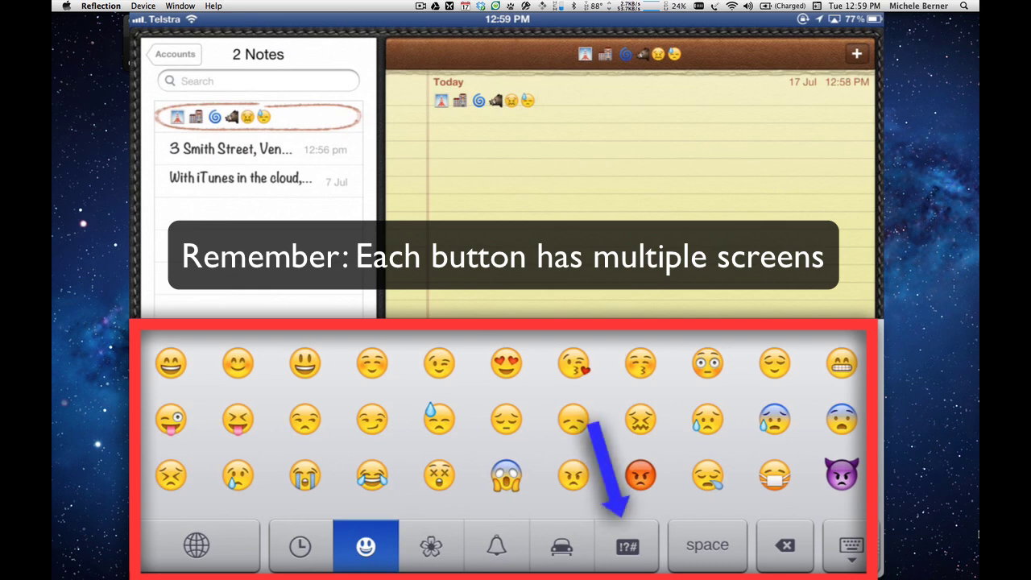
- Add the diagonal arrow, 5 keycap and COOL symbols, then view Recents
{"action": "left_click", "coordinate": [627, 545]}
{"action": "left_click", "coordinate": [573, 419]}
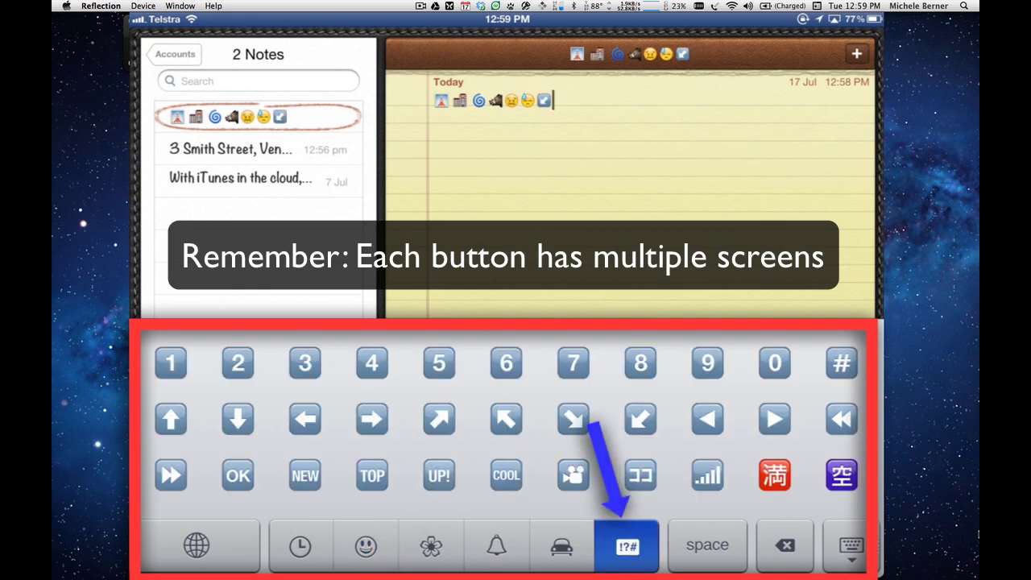
{"action": "left_click", "coordinate": [439, 362]}
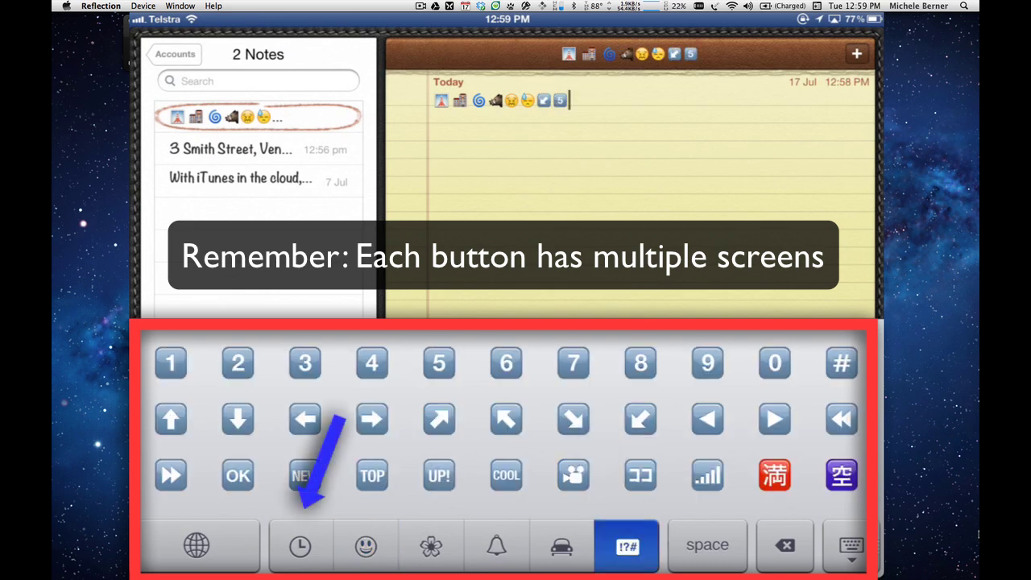
{"action": "left_click", "coordinate": [506, 475]}
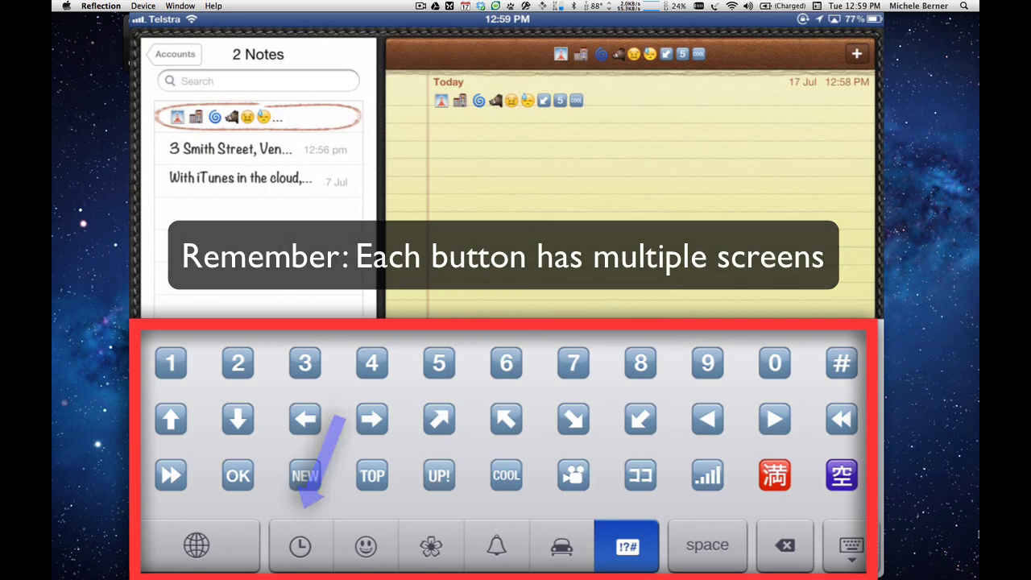
{"action": "left_click", "coordinate": [300, 546]}
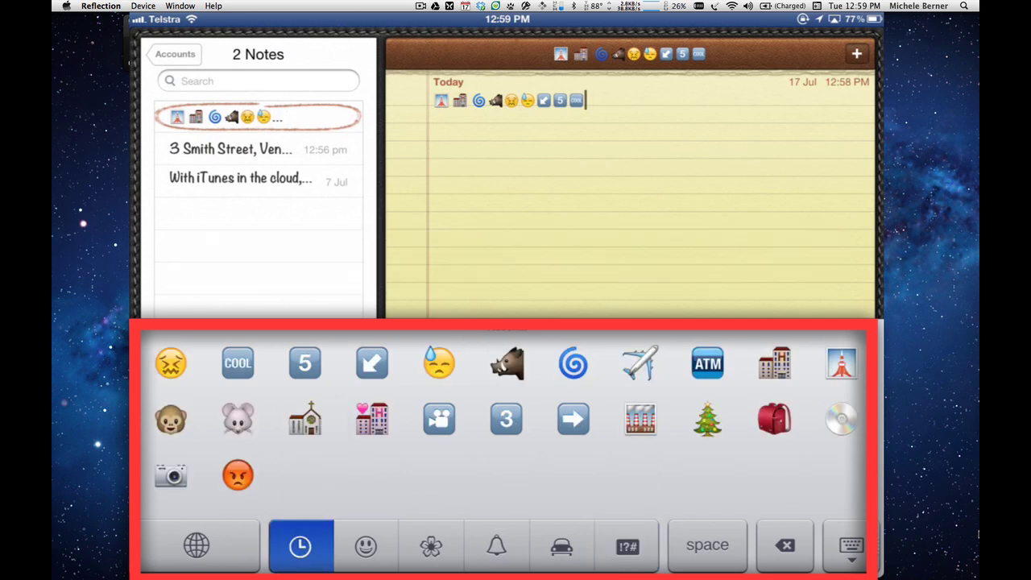